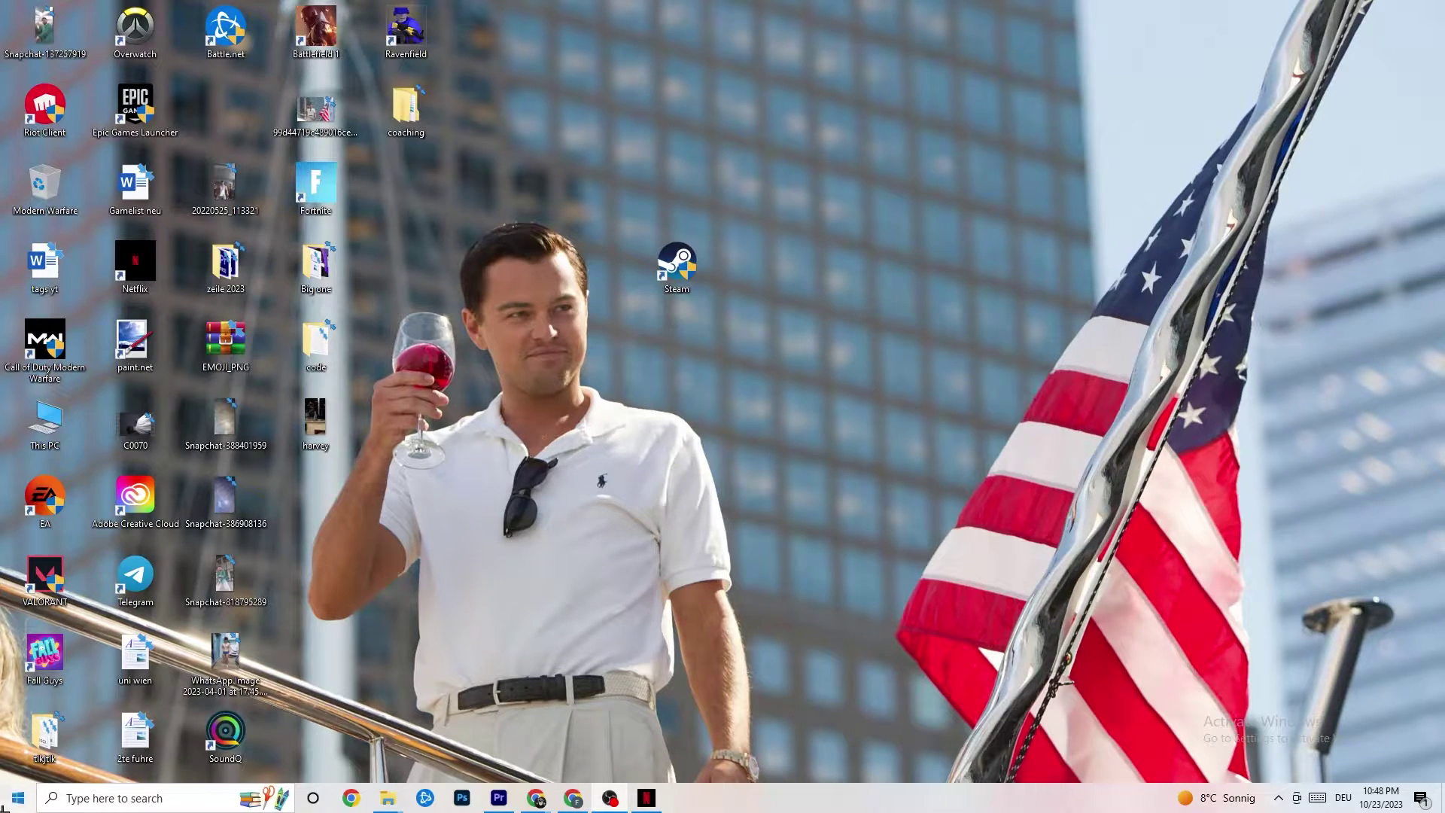
- Open the Start menu from the taskbar's Start button
{"action": "left_click", "coordinate": [3, 807]}
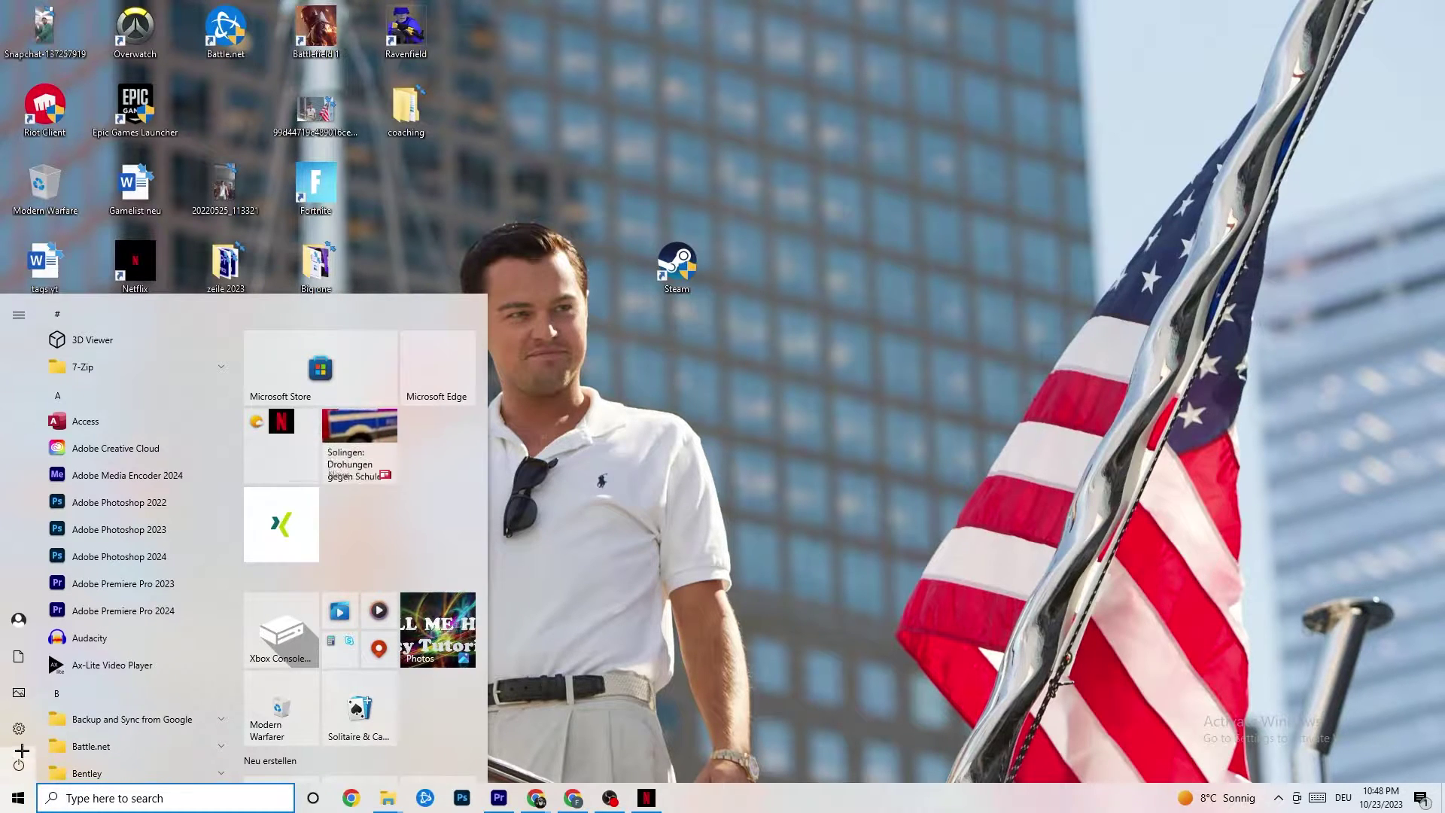
- Open Settings on Update & Security to confirm the PC is up to date
{"action": "left_click", "coordinate": [19, 728]}
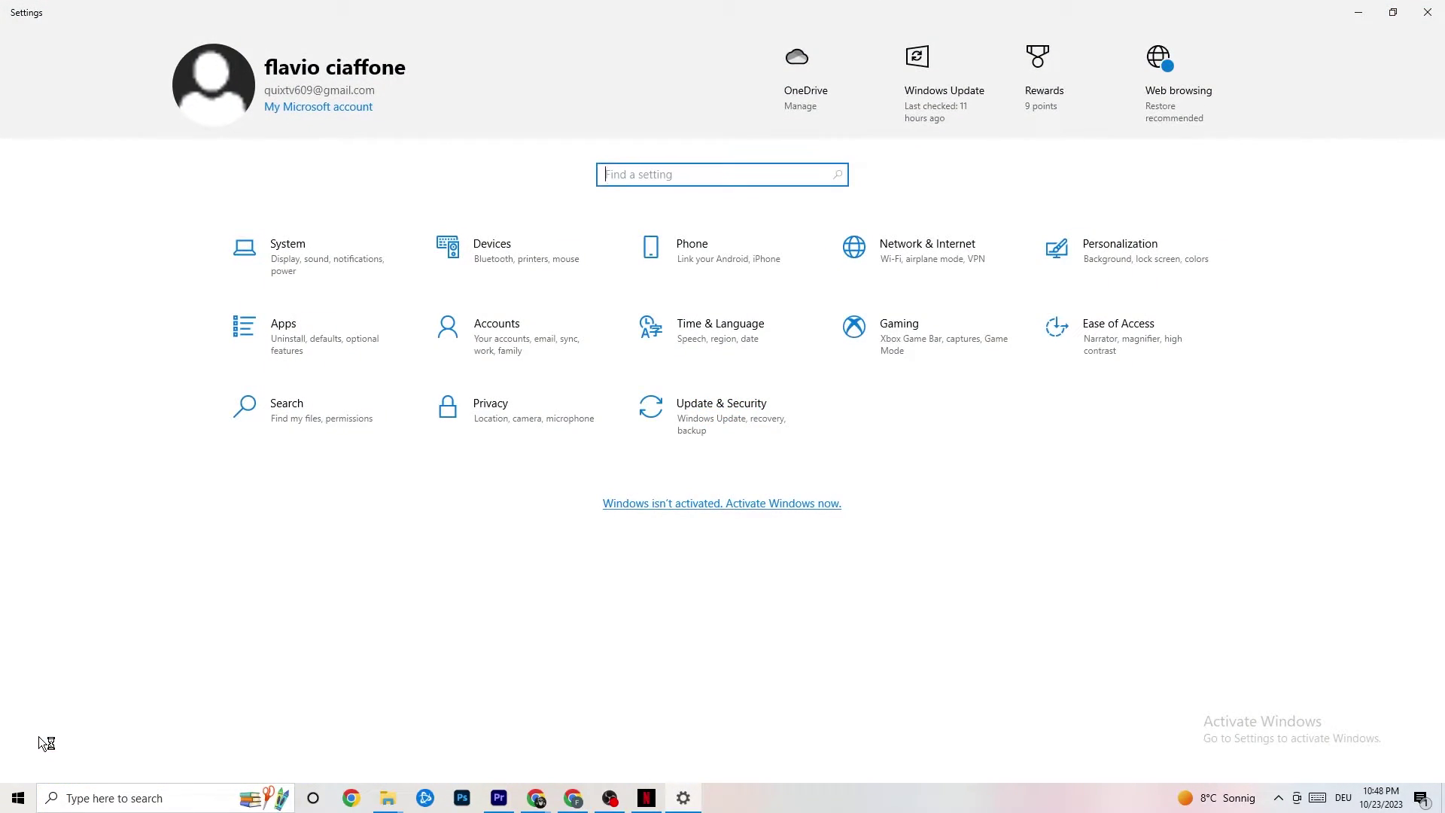
{"action": "left_click", "coordinate": [698, 435]}
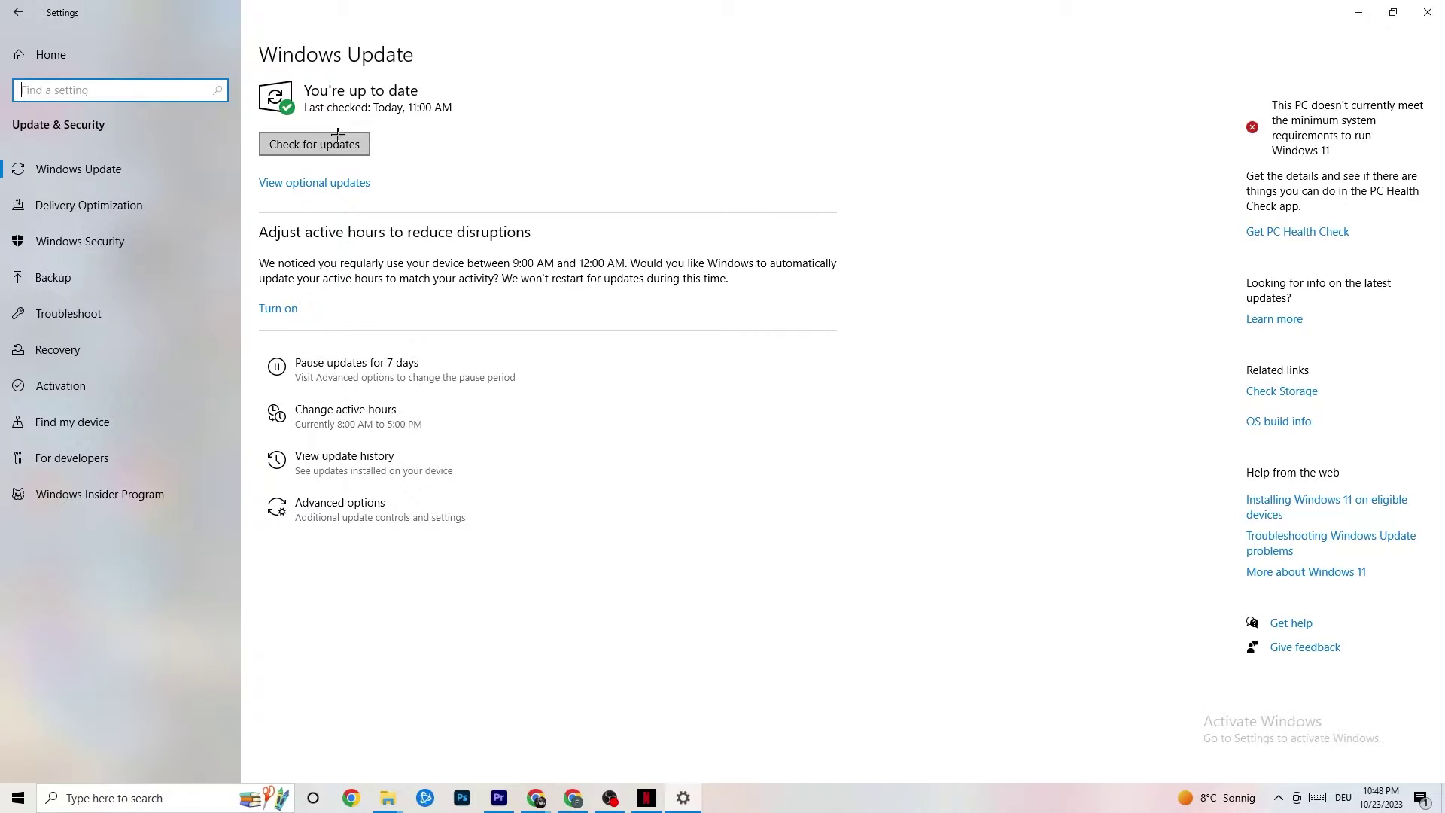
- View the Troubleshoot page, then minimize Settings to reveal the desktop
{"action": "left_click", "coordinate": [443, 100]}
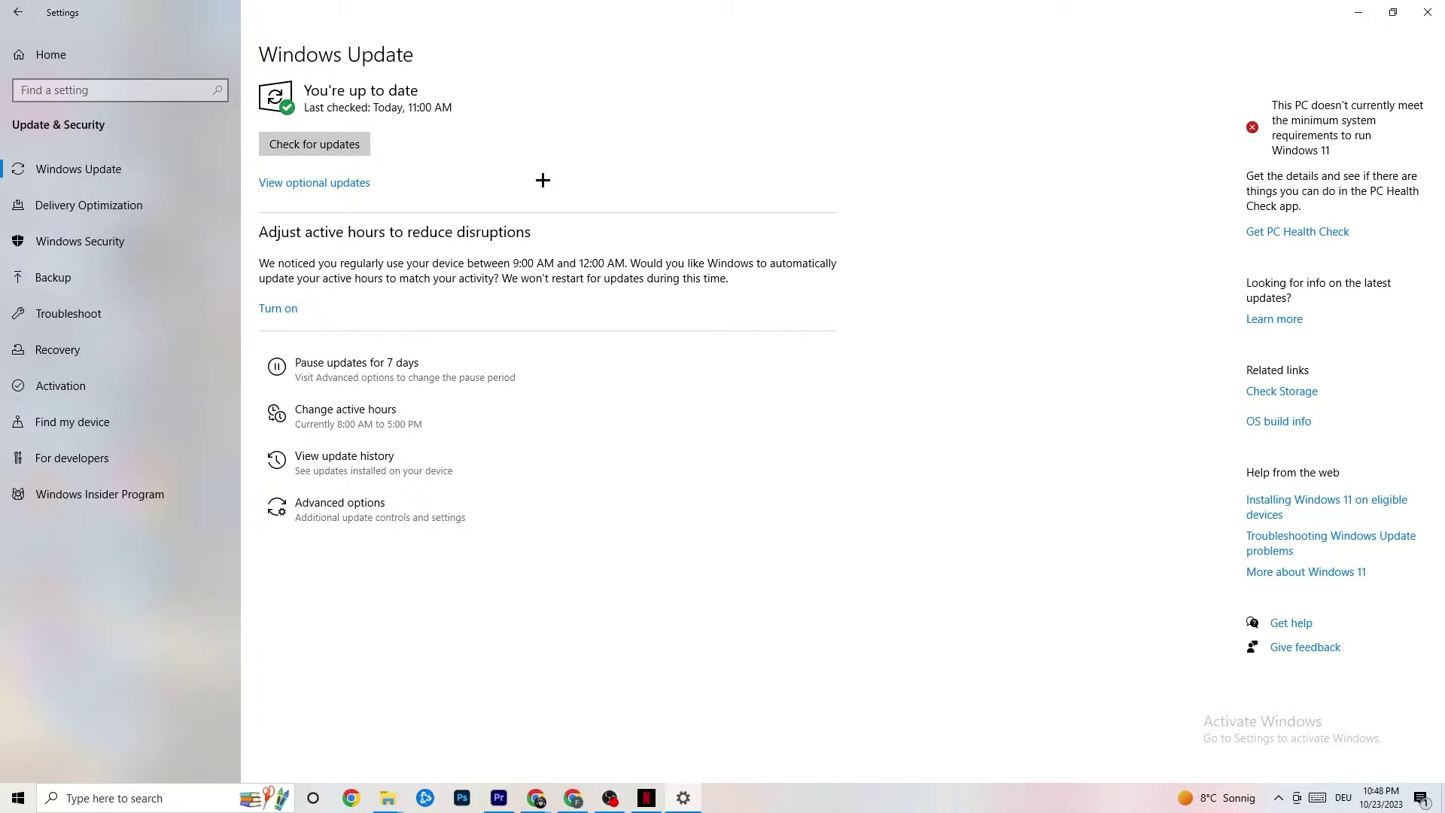
{"action": "left_click", "coordinate": [96, 320]}
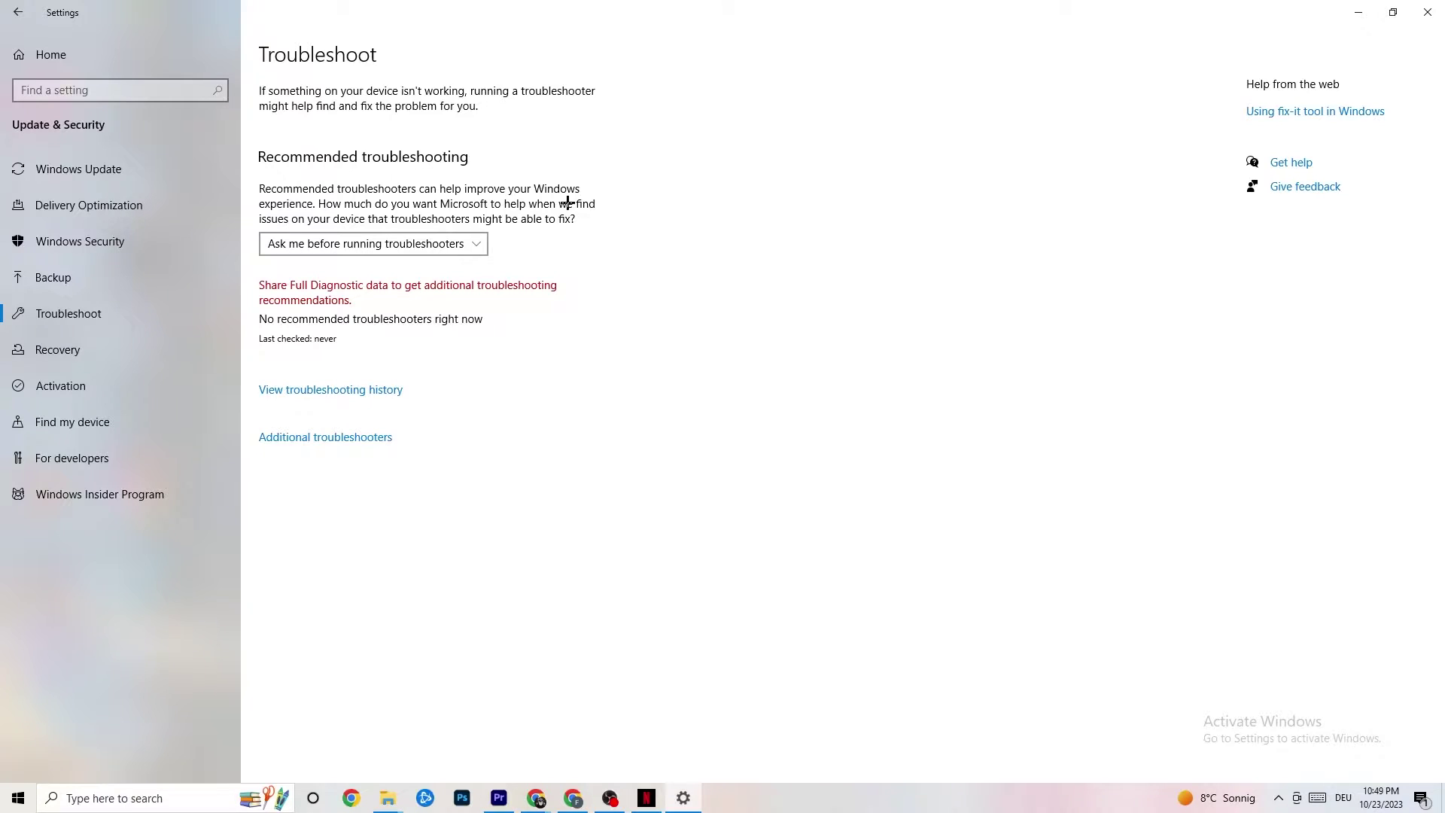
{"action": "left_click", "coordinate": [1358, 12]}
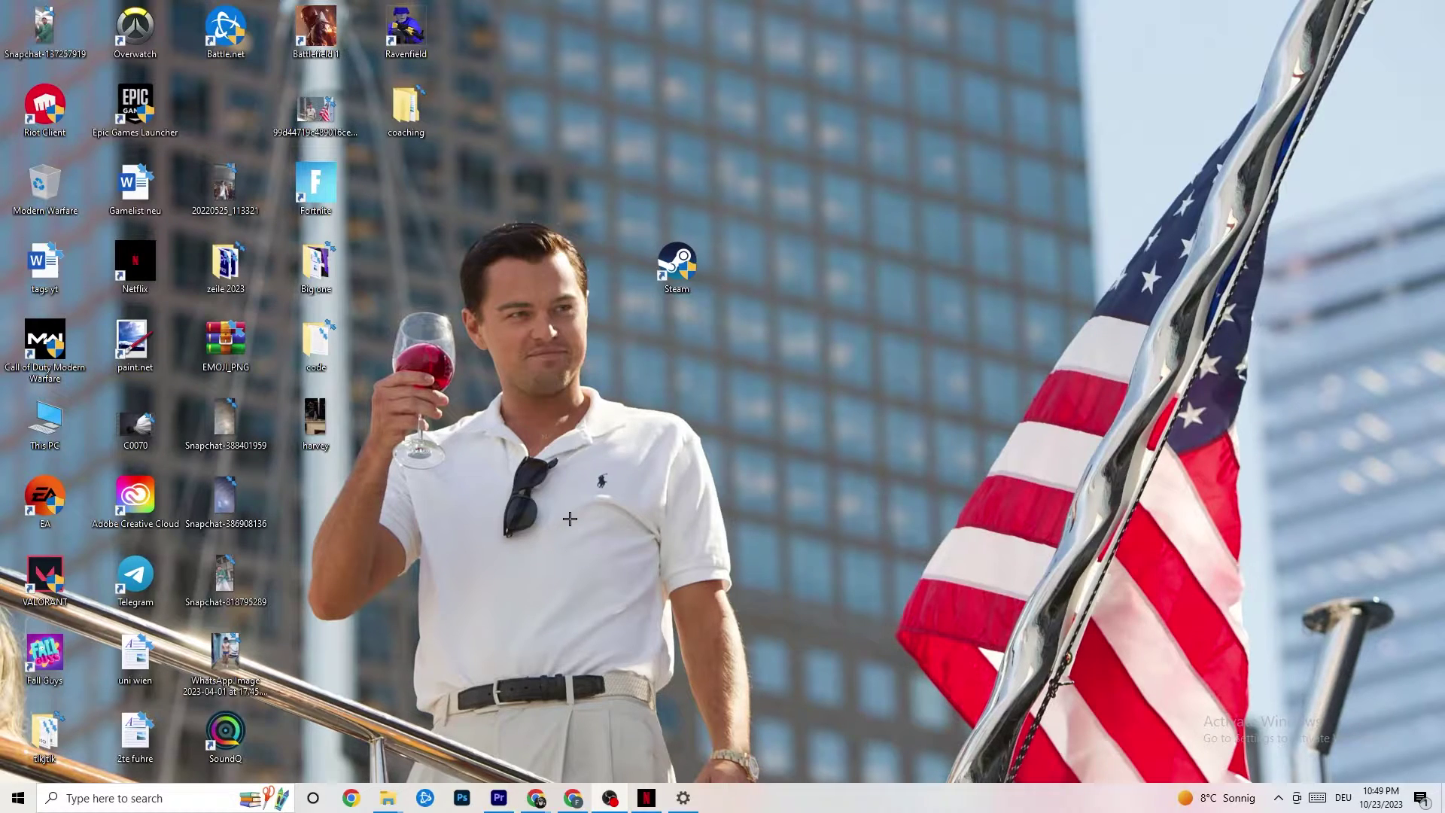
{"action": "left_click_drag", "start_coordinate": [669, 267], "coordinate": [708, 333]}
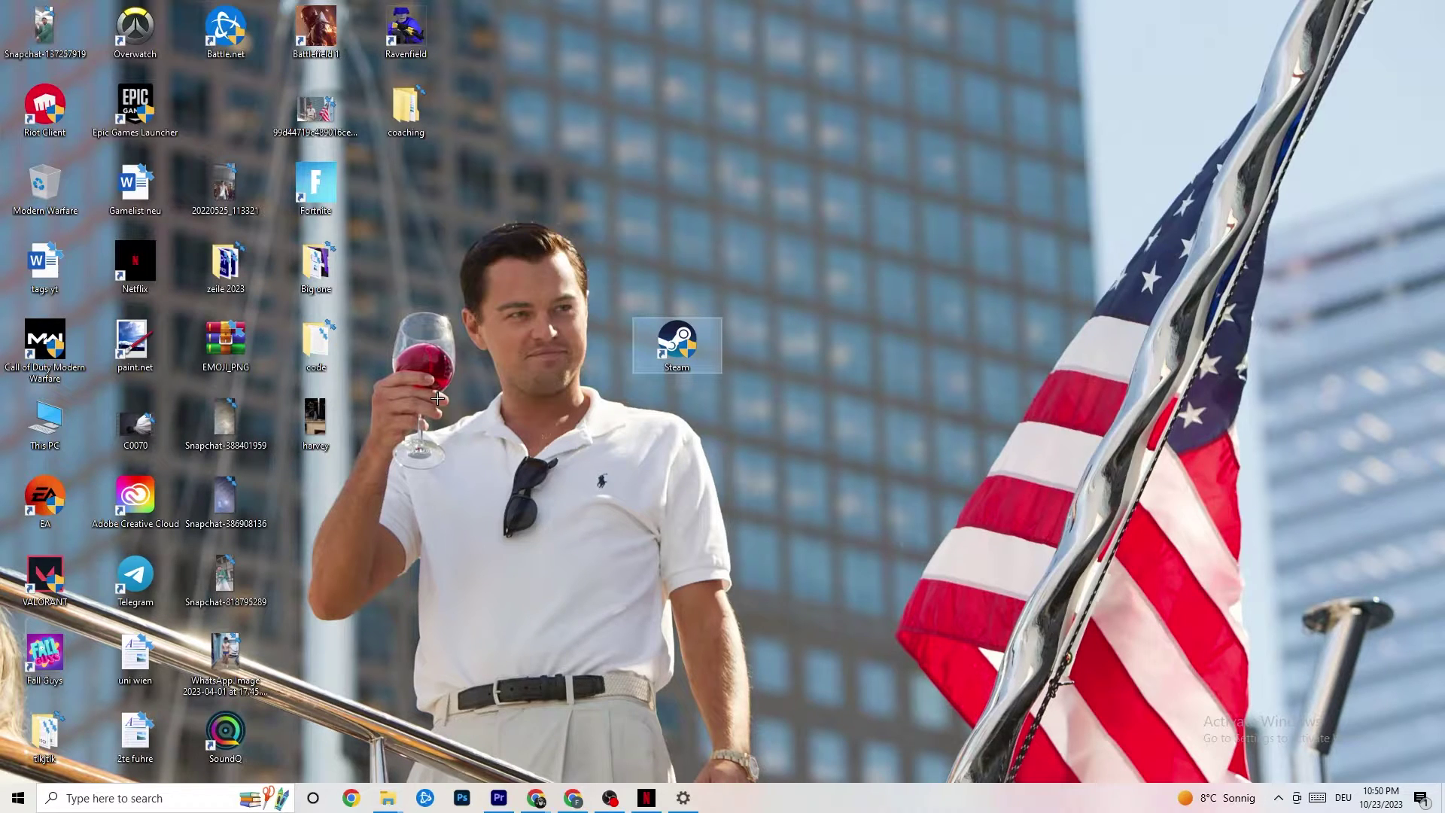
{"action": "right_click", "coordinate": [686, 342]}
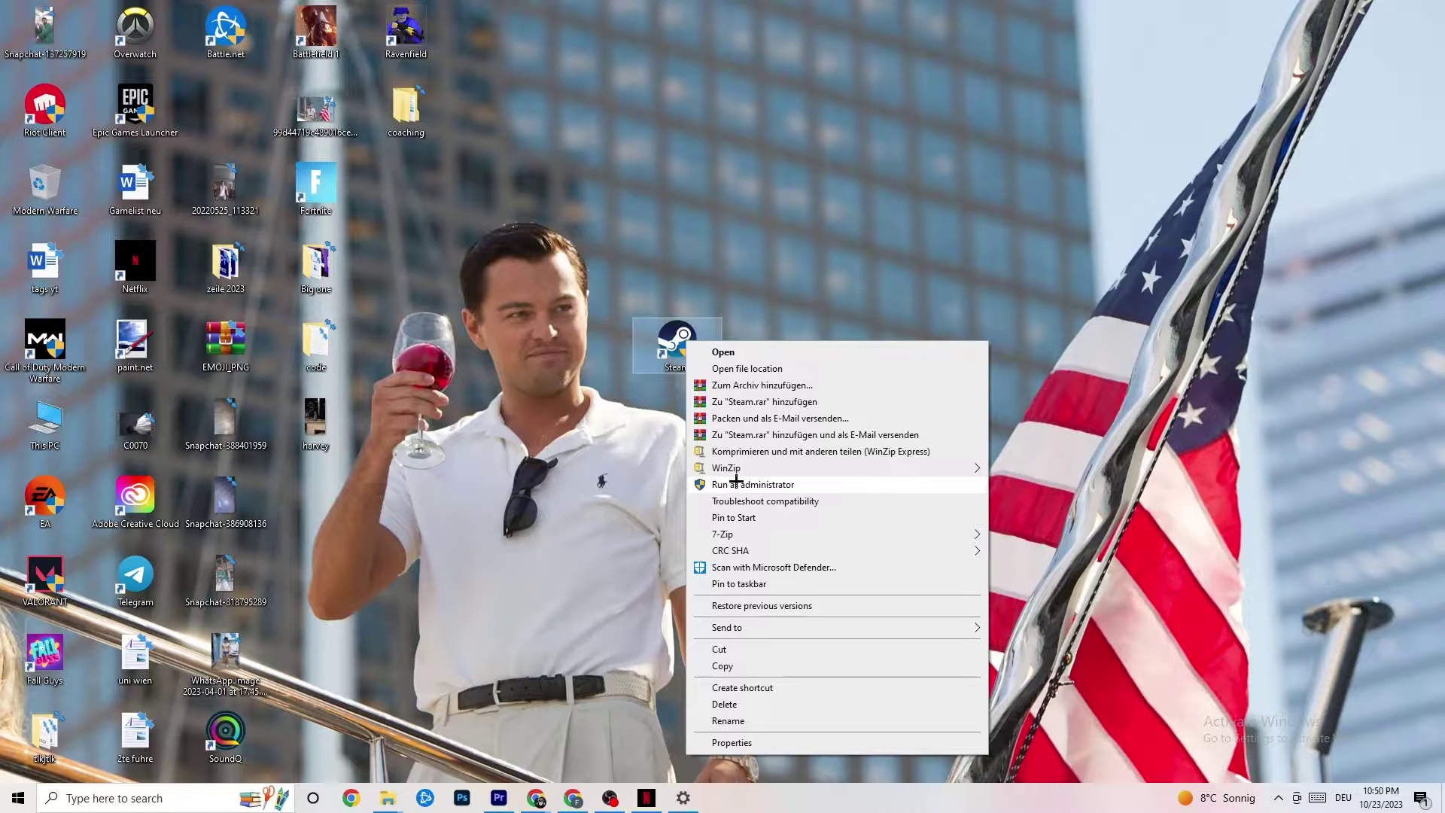
{"action": "left_click", "coordinate": [574, 459]}
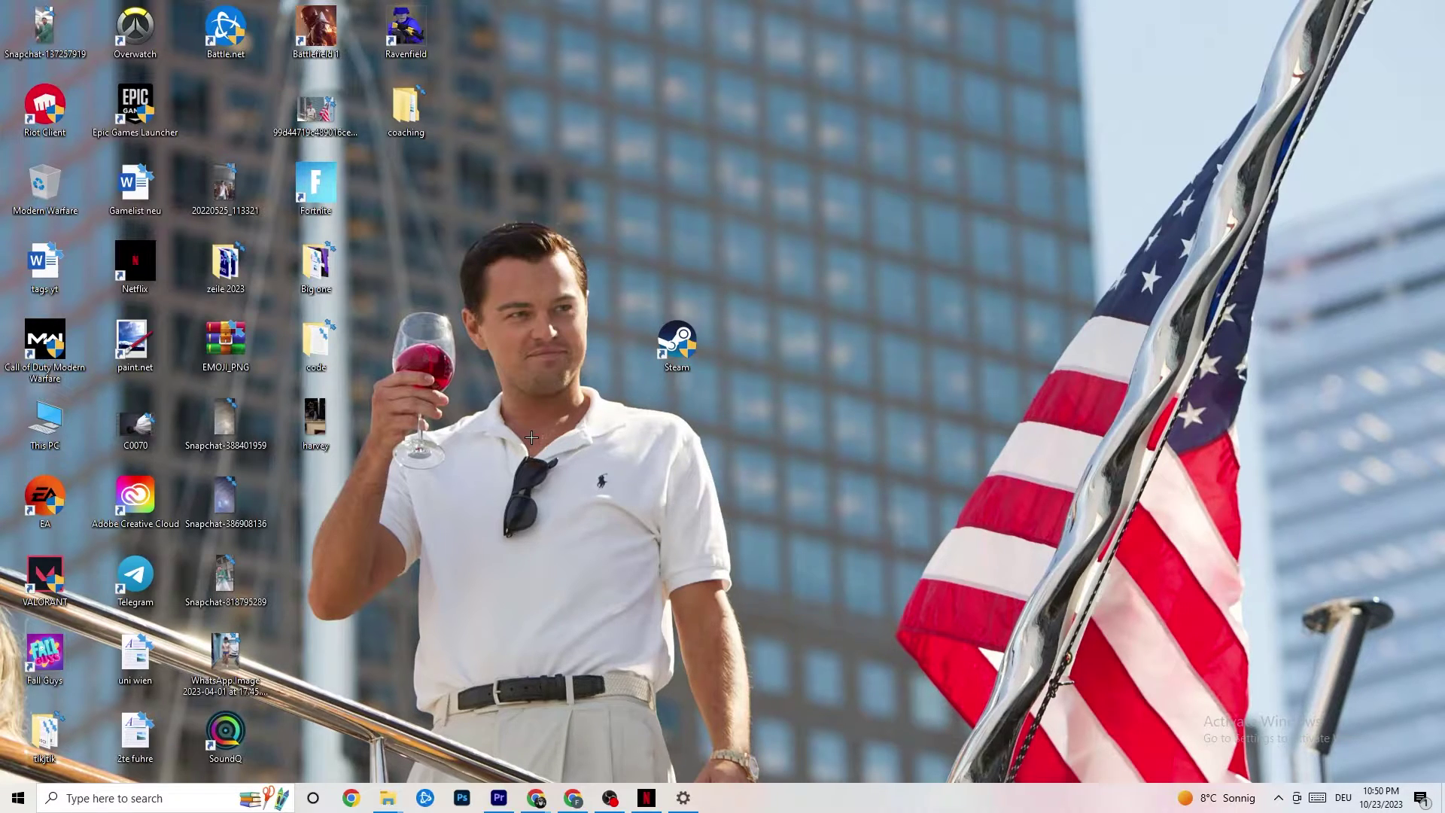
{"action": "left_click_drag", "start_coordinate": [667, 340], "coordinate": [664, 259]}
- Set the Steam shortcut to Windows 8 compatibility, run as administrator, and confirm with OK
{"action": "right_click", "coordinate": [664, 259]}
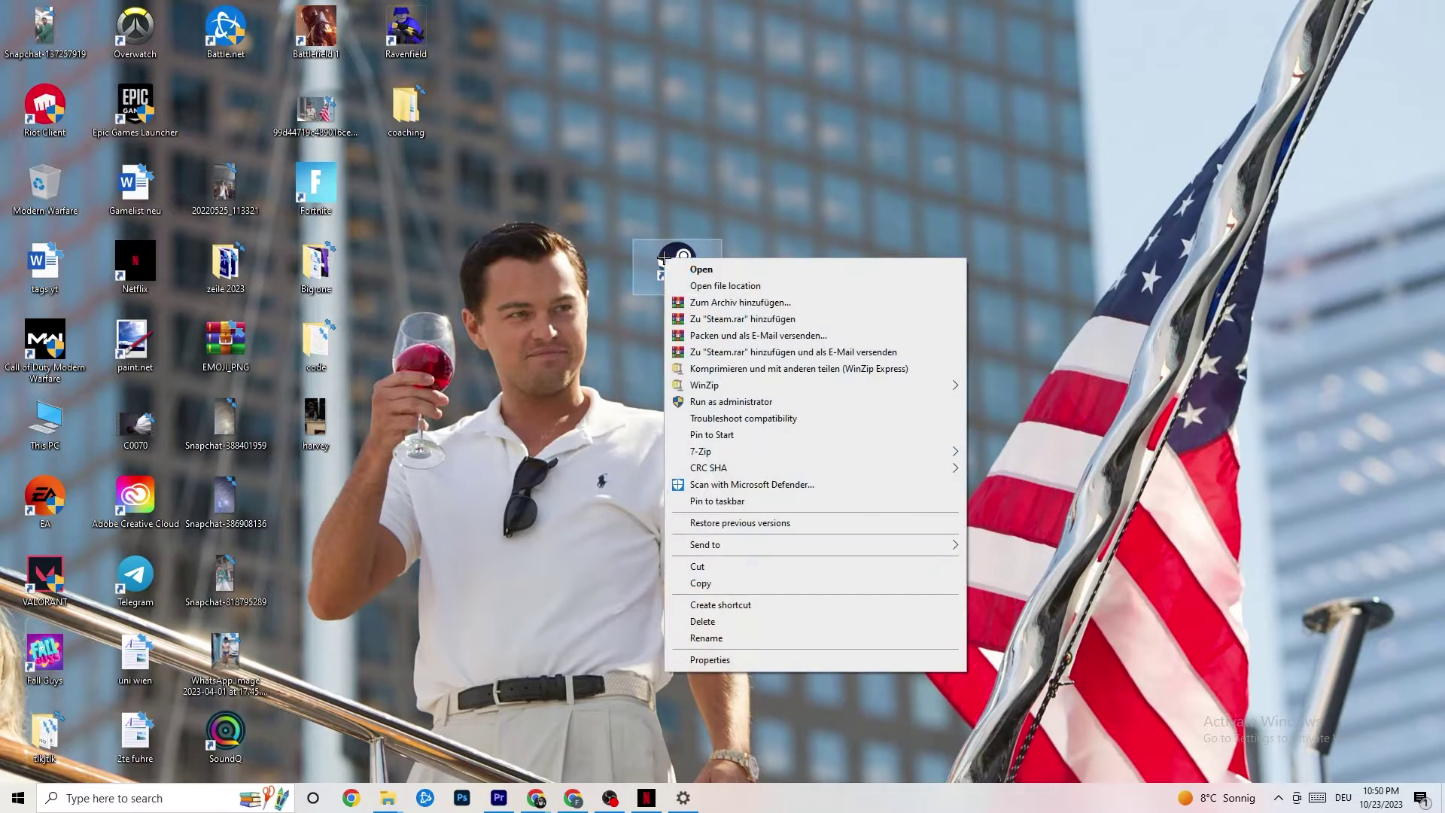
{"action": "left_click", "coordinate": [722, 661]}
{"action": "left_click_drag", "start_coordinate": [780, 271], "coordinate": [699, 128]}
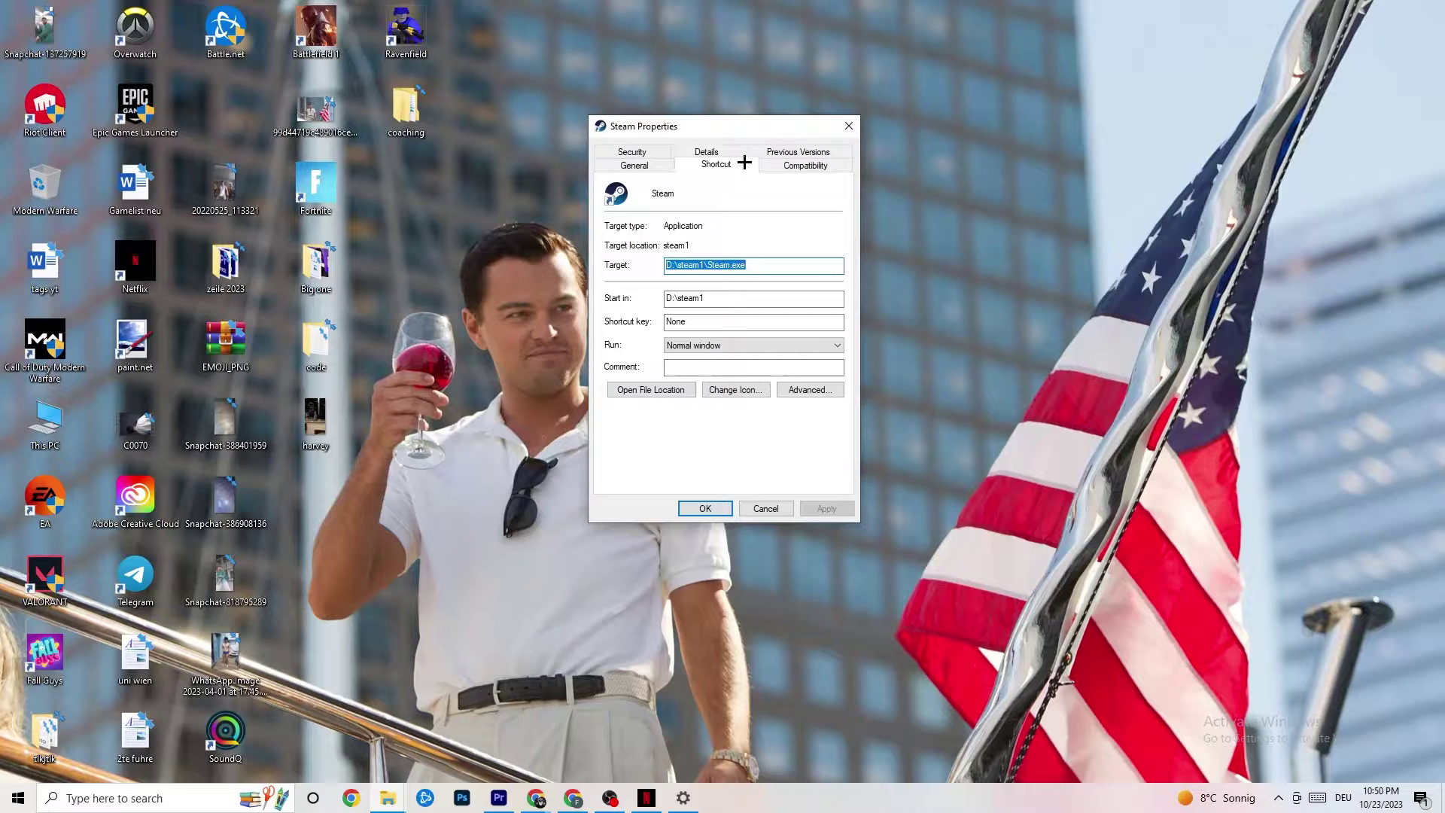
{"action": "left_click", "coordinate": [799, 165]}
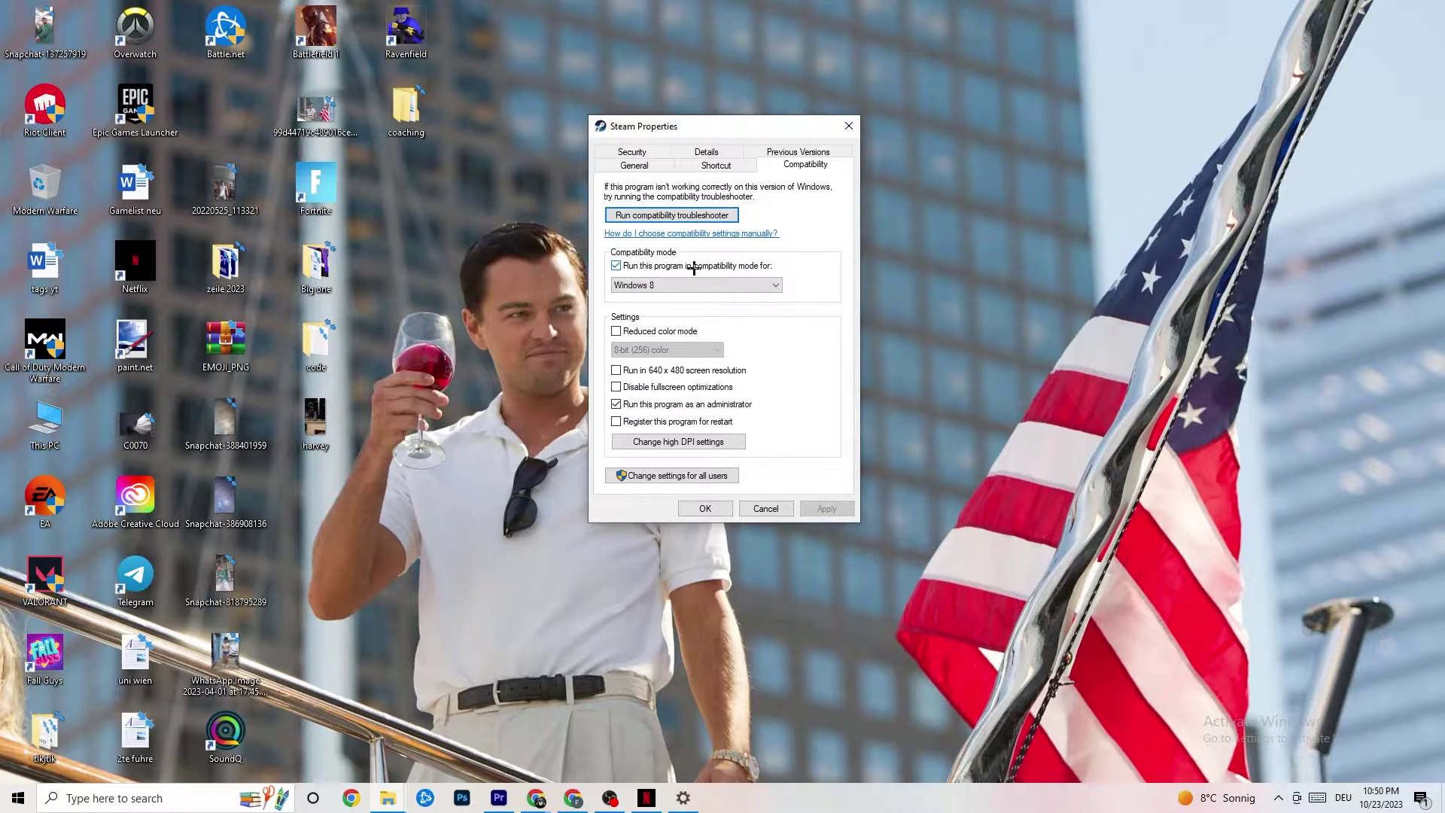
{"action": "left_click", "coordinate": [731, 284]}
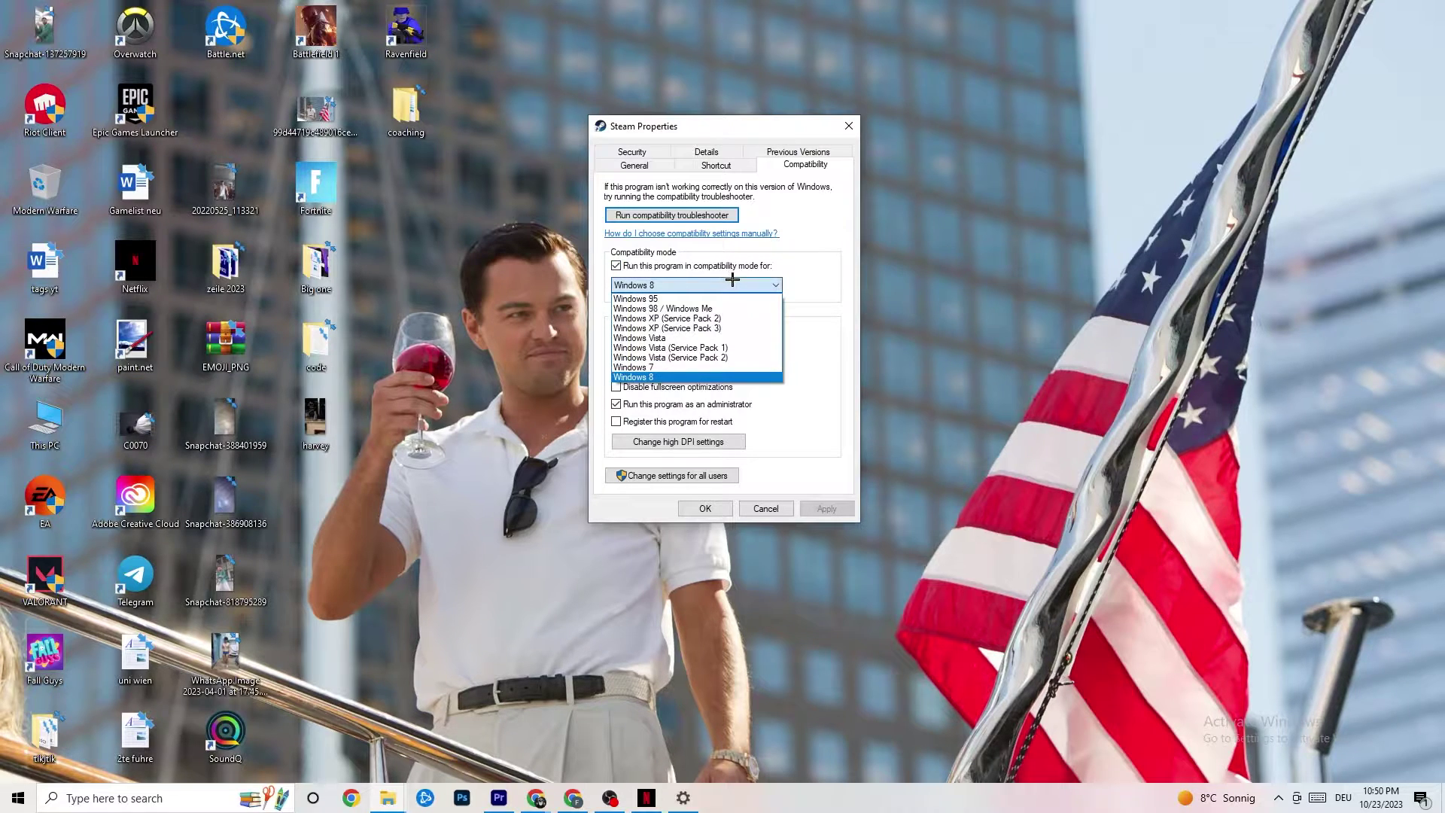
{"action": "left_click", "coordinate": [711, 377]}
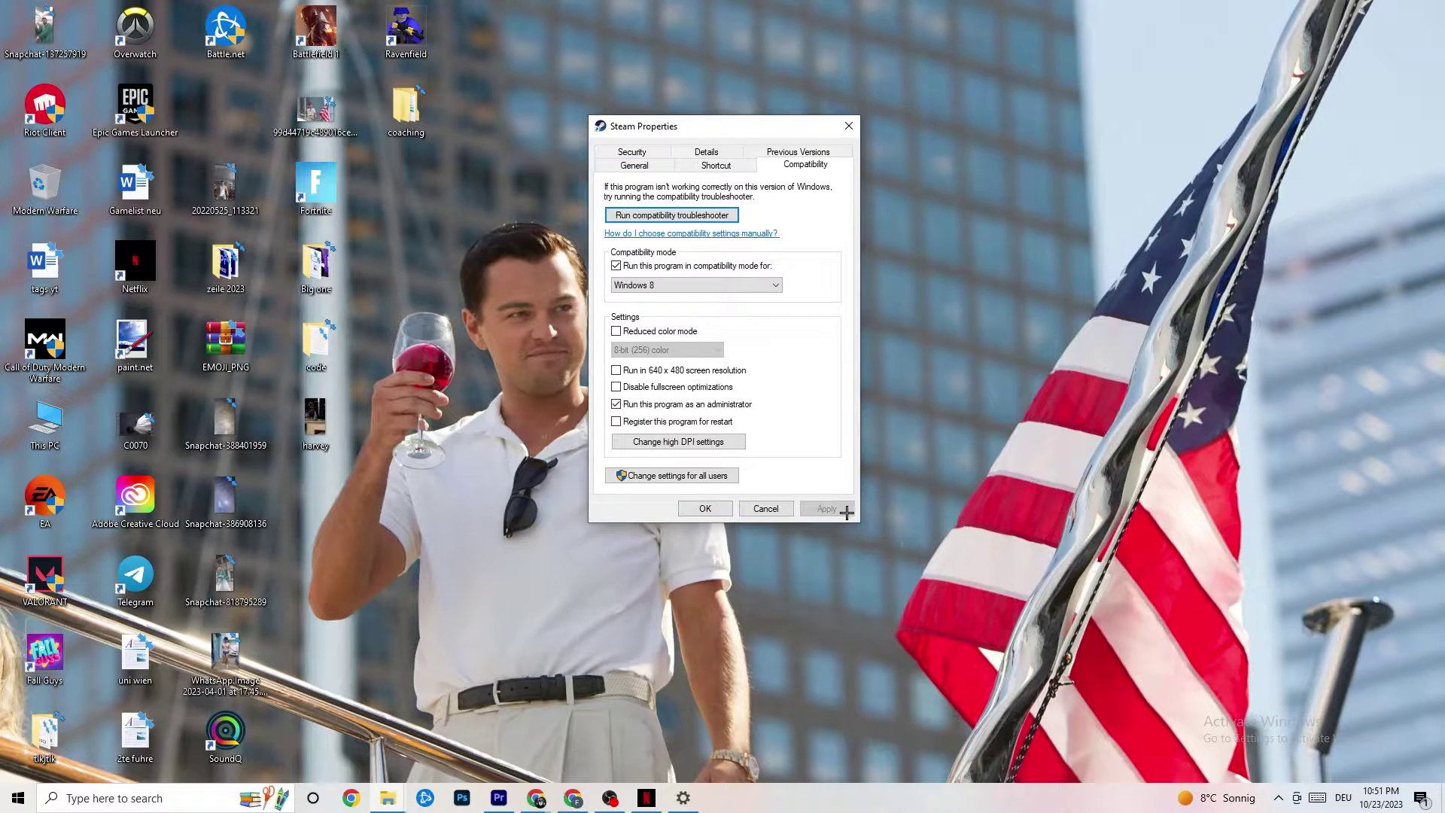
{"action": "left_click", "coordinate": [707, 509]}
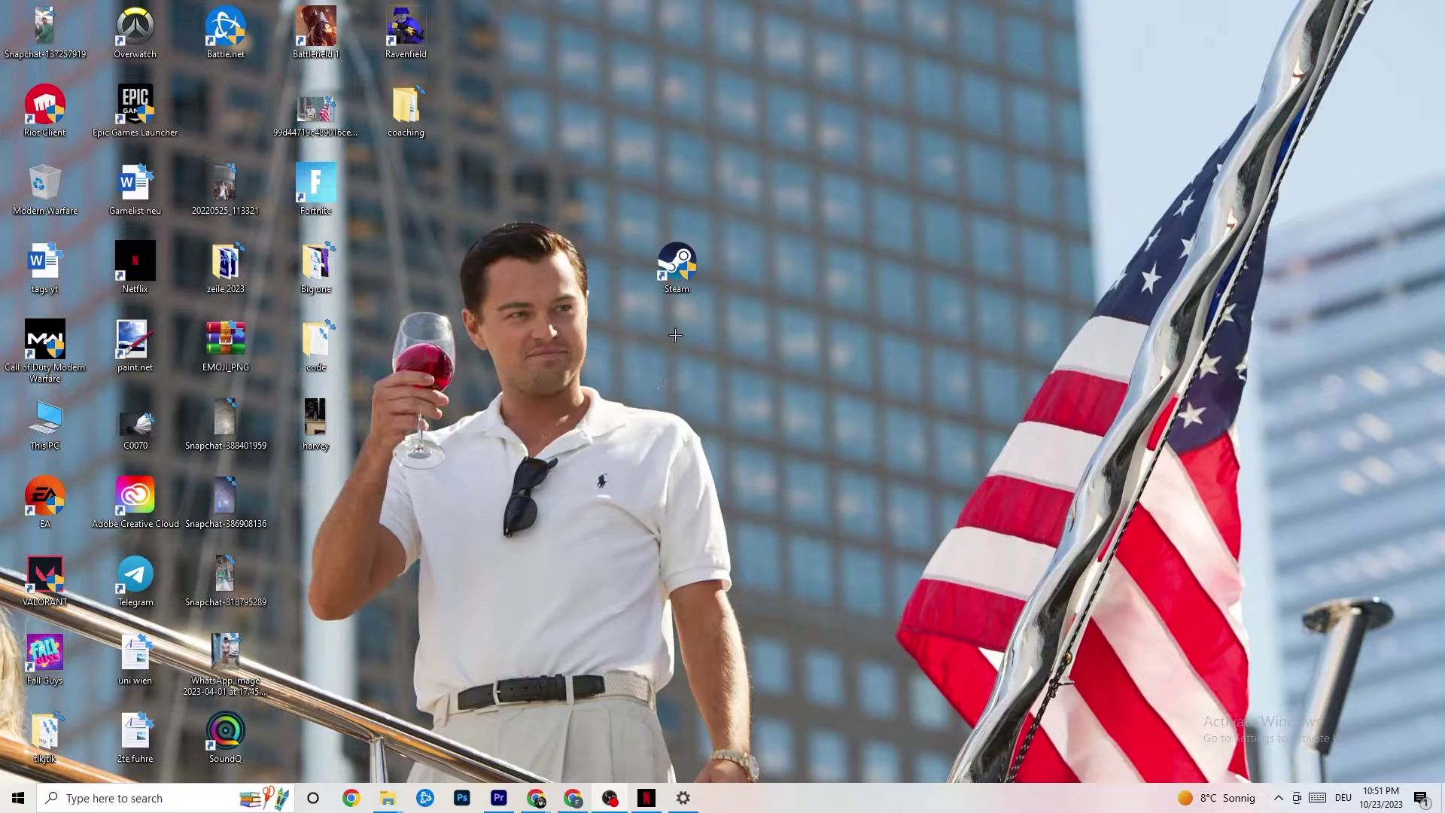
{"action": "left_click", "coordinate": [676, 290]}
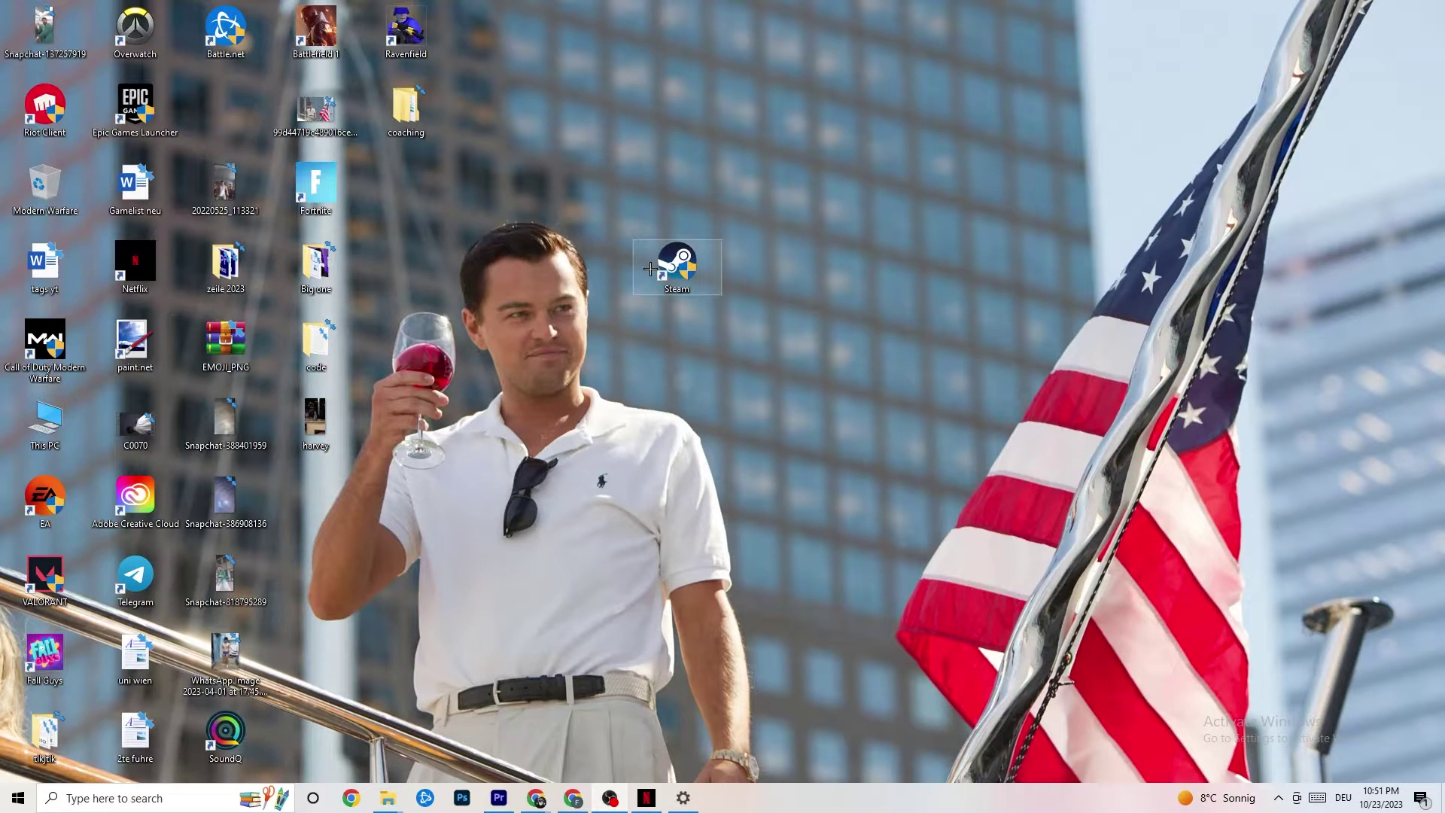
{"action": "right_click", "coordinate": [652, 269]}
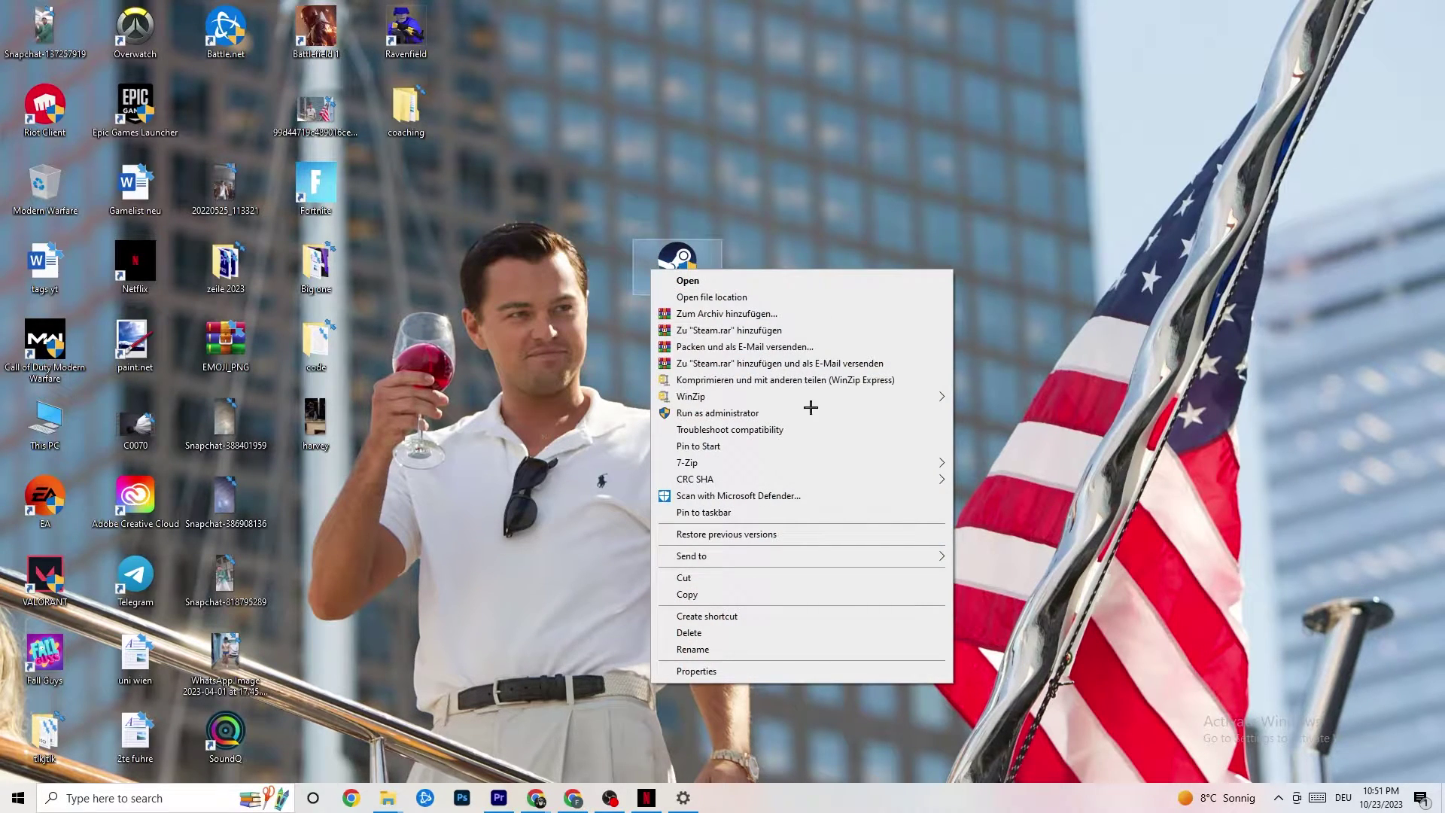
{"action": "left_click", "coordinate": [531, 332]}
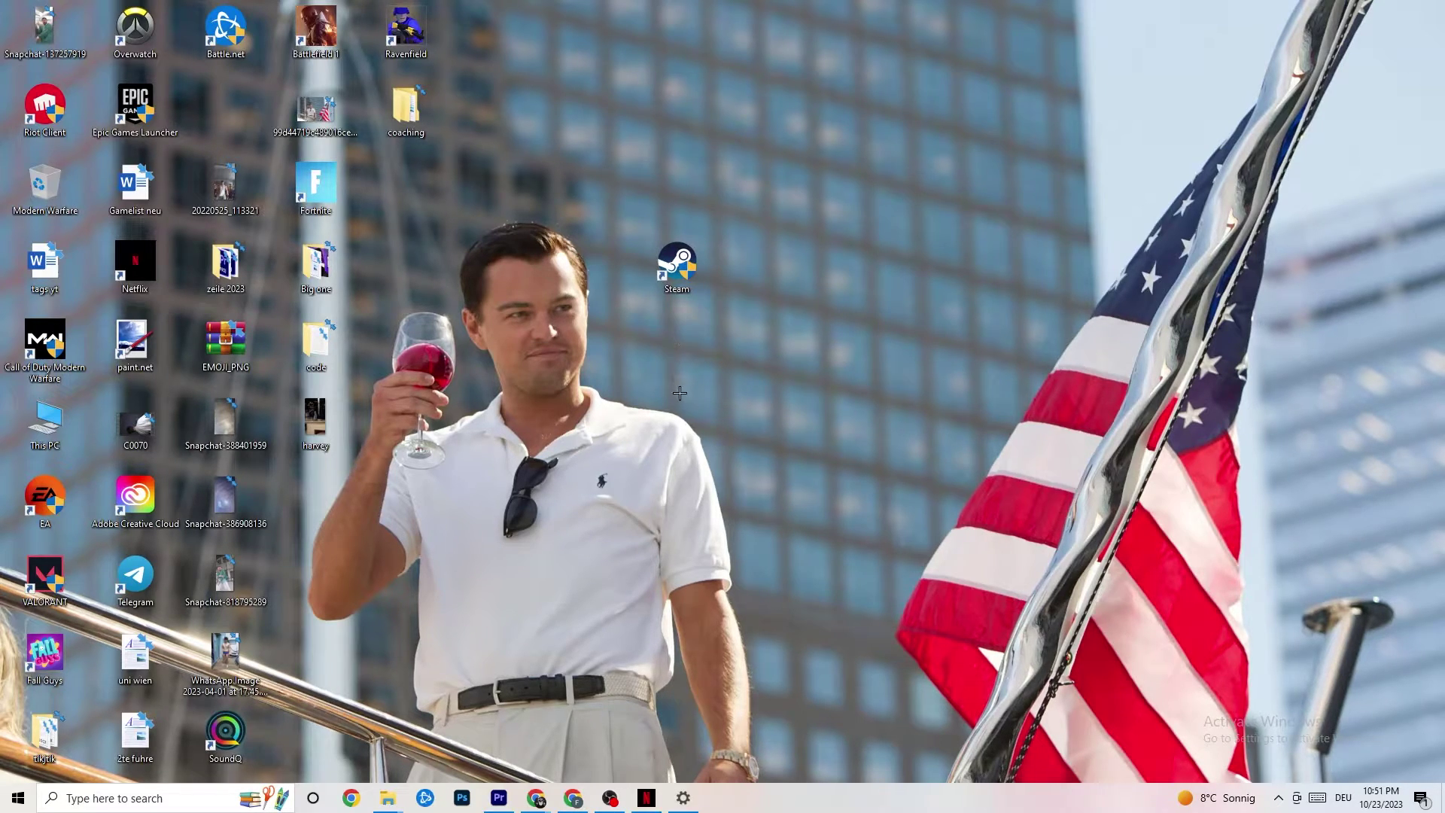
- Reopen Settings, keep Display scale at 100%, and view Power & sleep (10/30 minutes)
{"action": "left_click", "coordinate": [15, 798]}
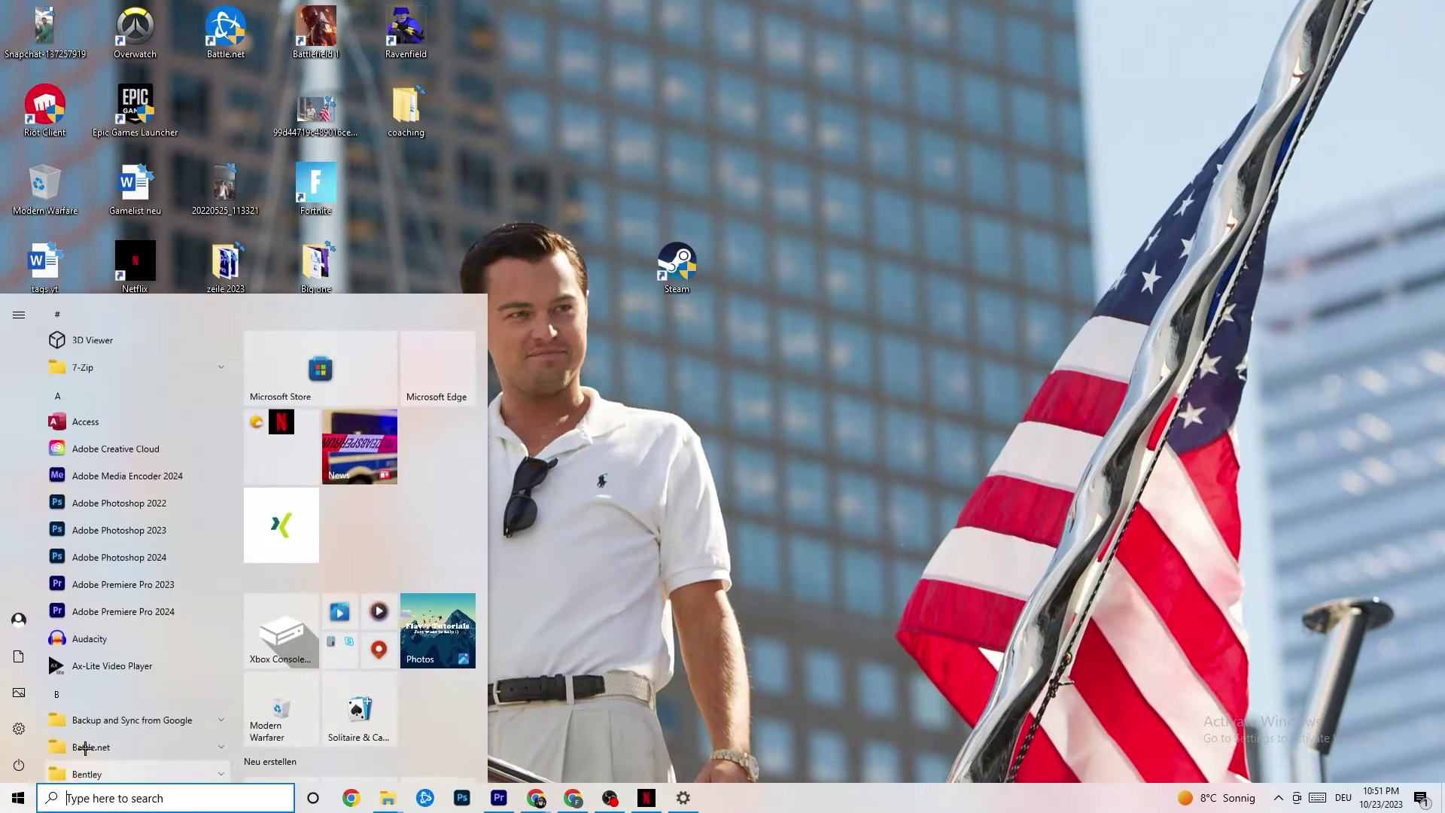
{"action": "left_click", "coordinate": [683, 797]}
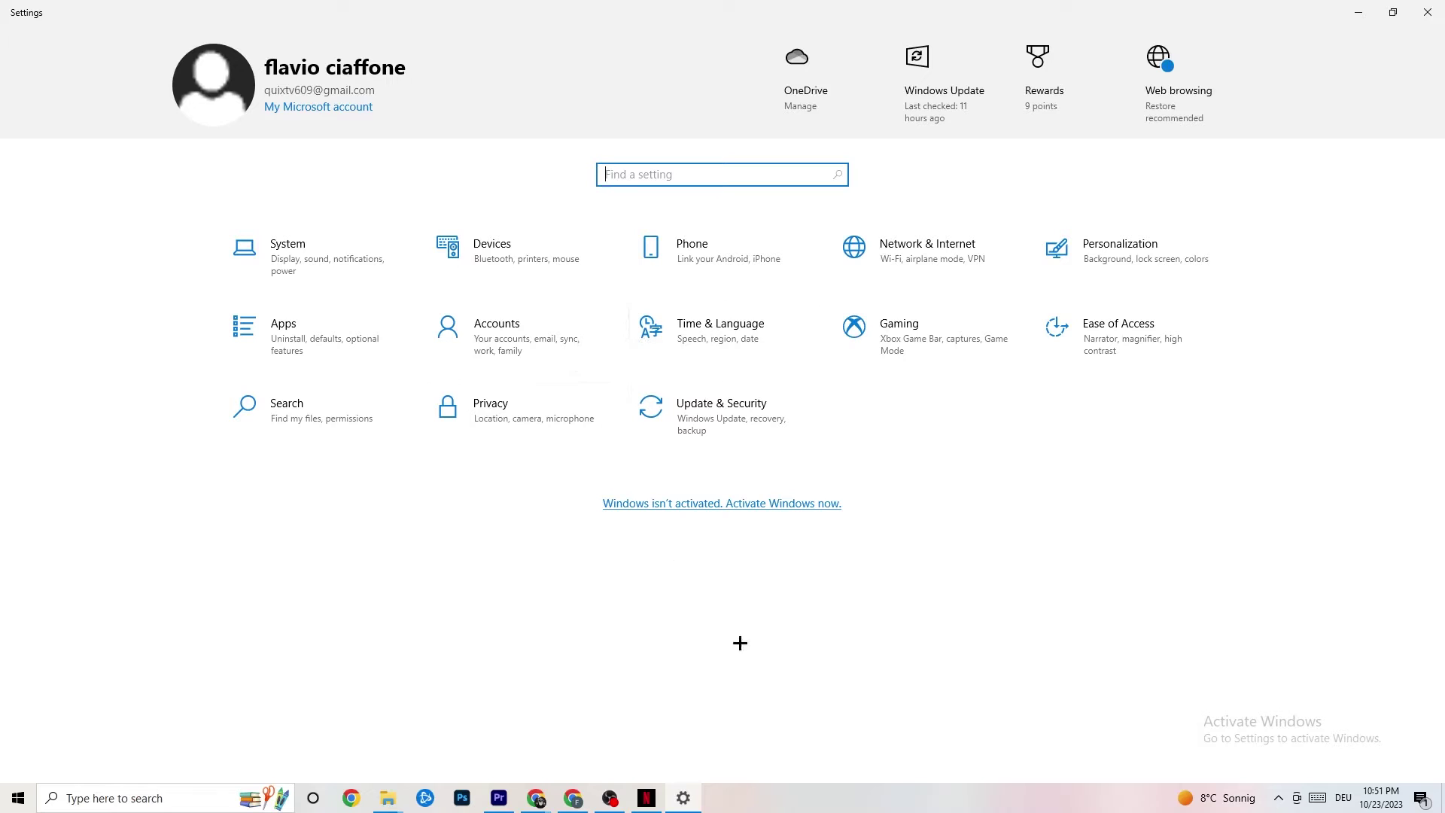
{"action": "left_click", "coordinate": [343, 276]}
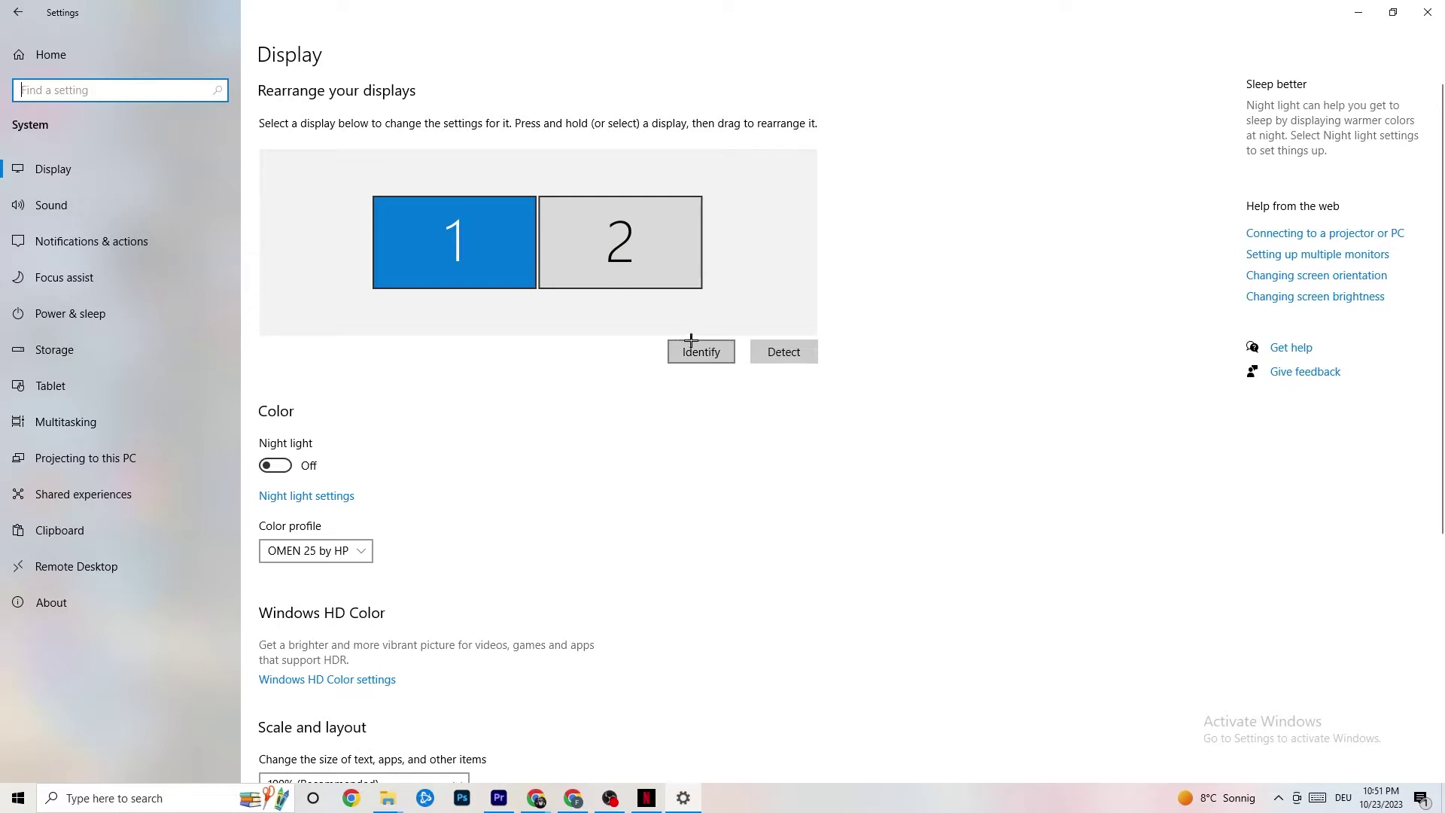
{"action": "scroll", "coordinate": [414, 248], "scroll_direction": "down", "scroll_amount": 5}
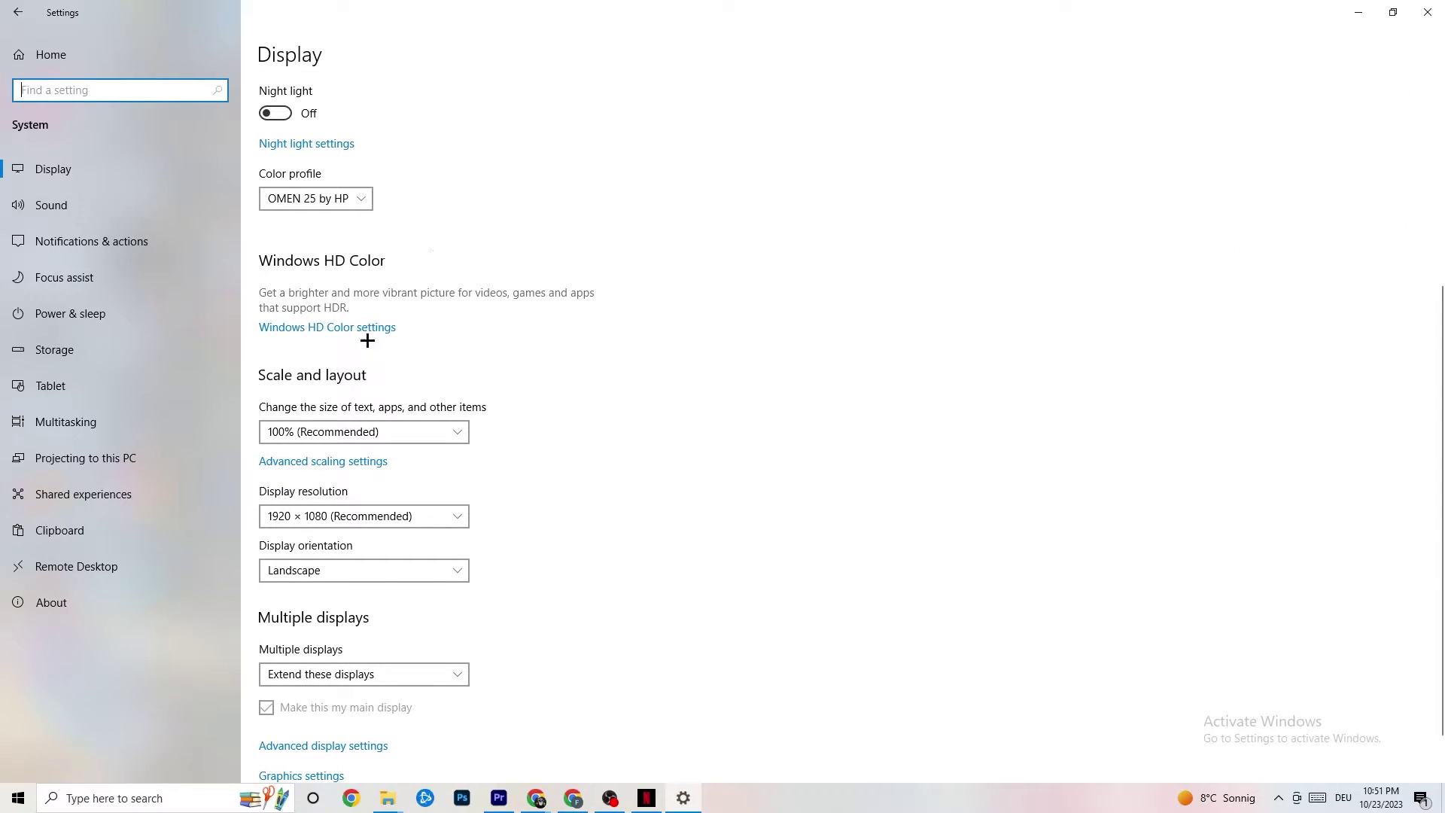
{"action": "left_click", "coordinate": [587, 412]}
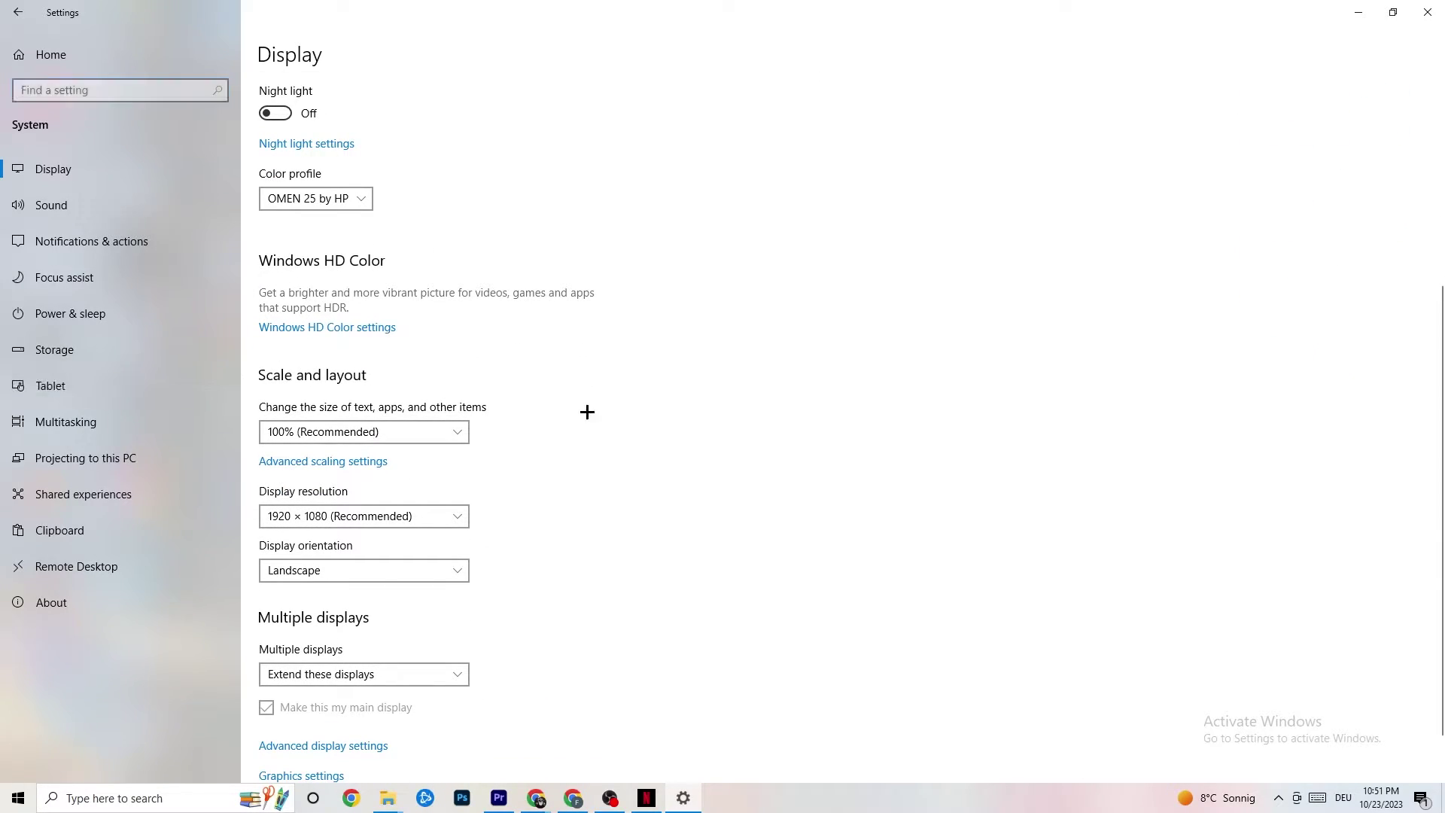
{"action": "left_click", "coordinate": [440, 427]}
{"action": "left_click", "coordinate": [655, 367]}
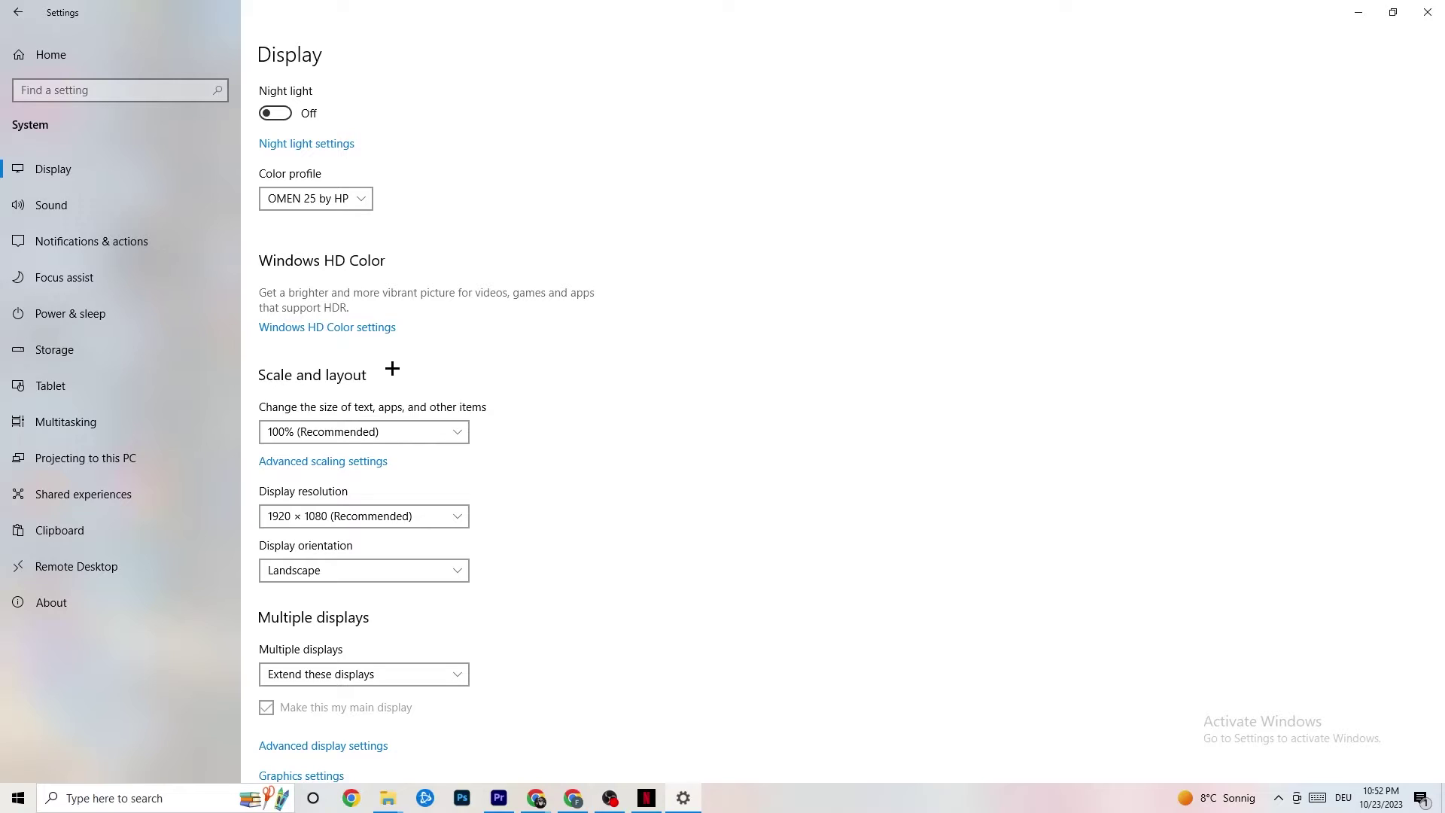
{"action": "left_click", "coordinate": [96, 311]}
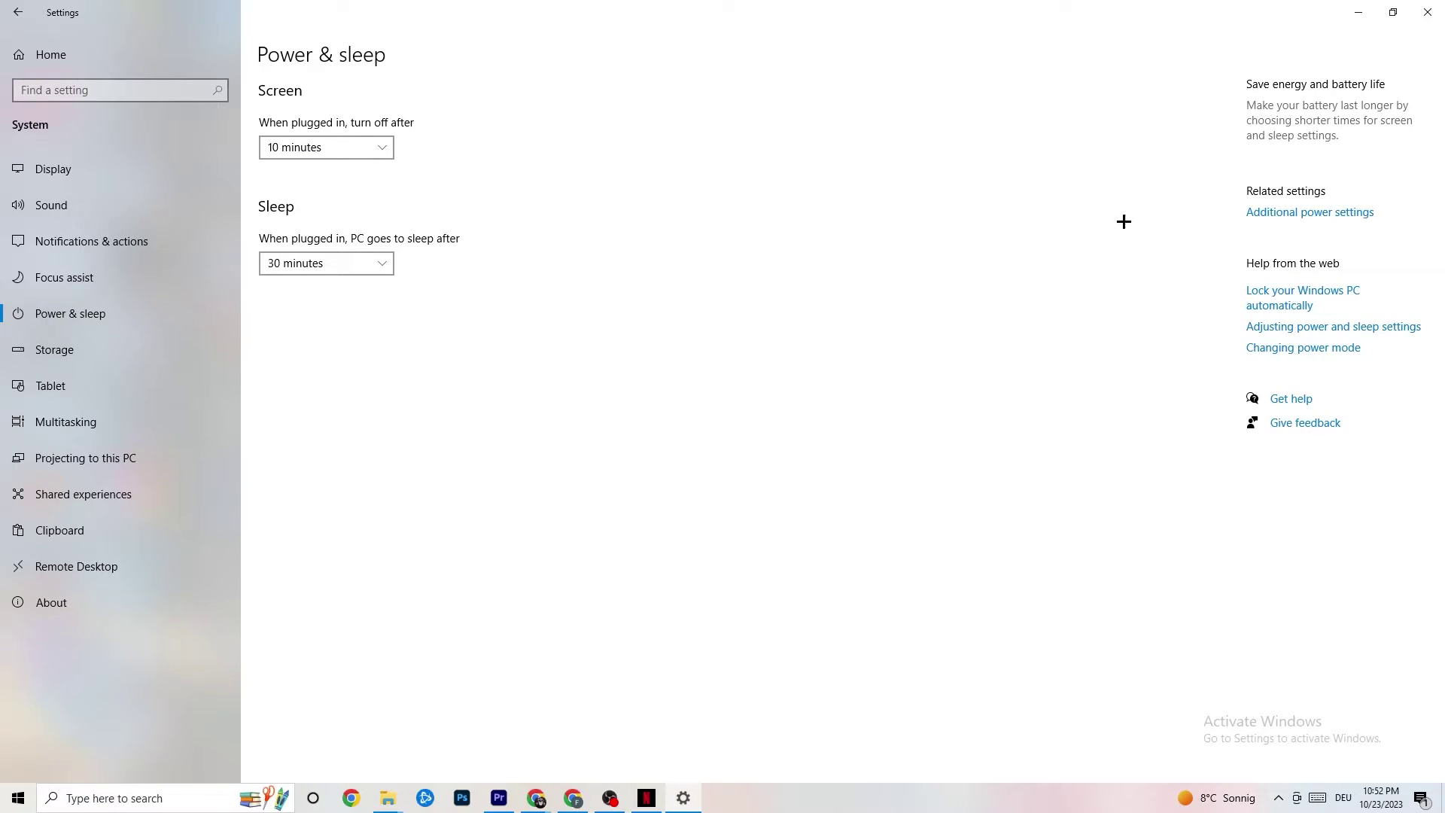
- Review the Power Options plans, close them, and view Storage showing C: 3.21 GB free
{"action": "left_click", "coordinate": [1323, 213]}
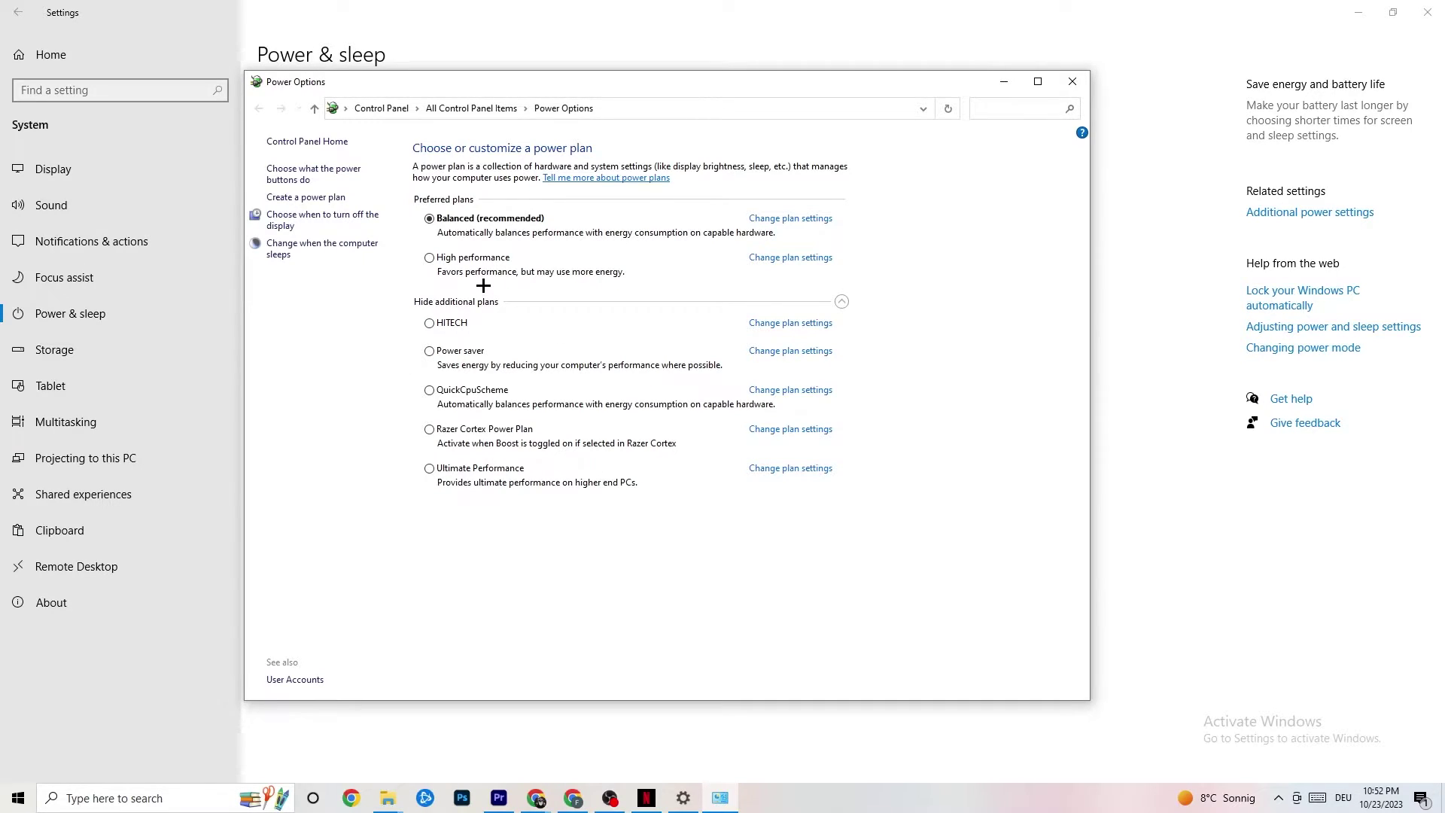
{"action": "left_click", "coordinate": [1070, 84]}
{"action": "left_click", "coordinate": [90, 359]}
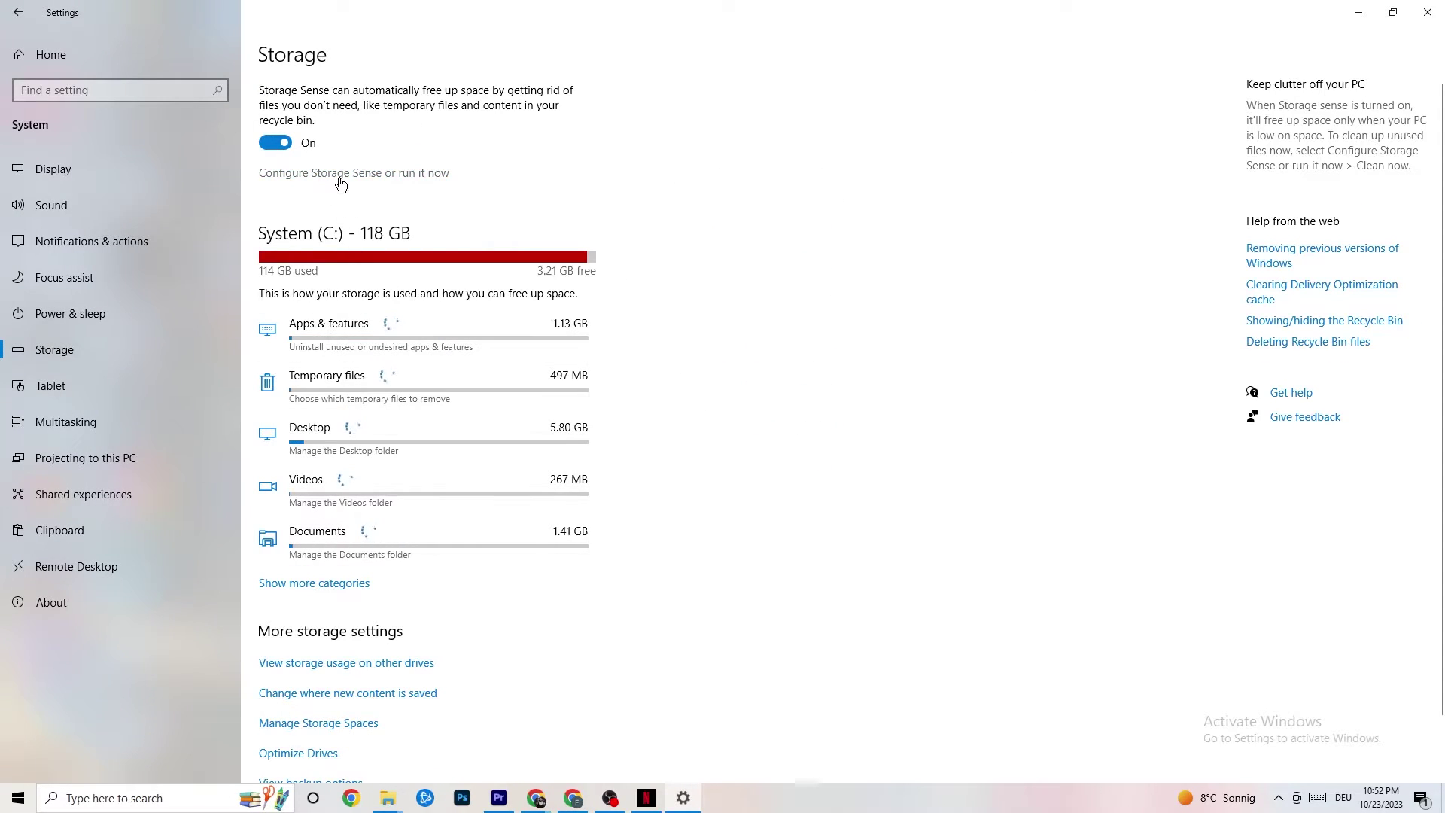
- Keep Storage Sense running Every week, then return to the Settings home page
{"action": "left_click", "coordinate": [403, 169]}
{"action": "left_click", "coordinate": [178, 224]}
{"action": "left_click", "coordinate": [284, 290]}
{"action": "left_click", "coordinate": [135, 217]}
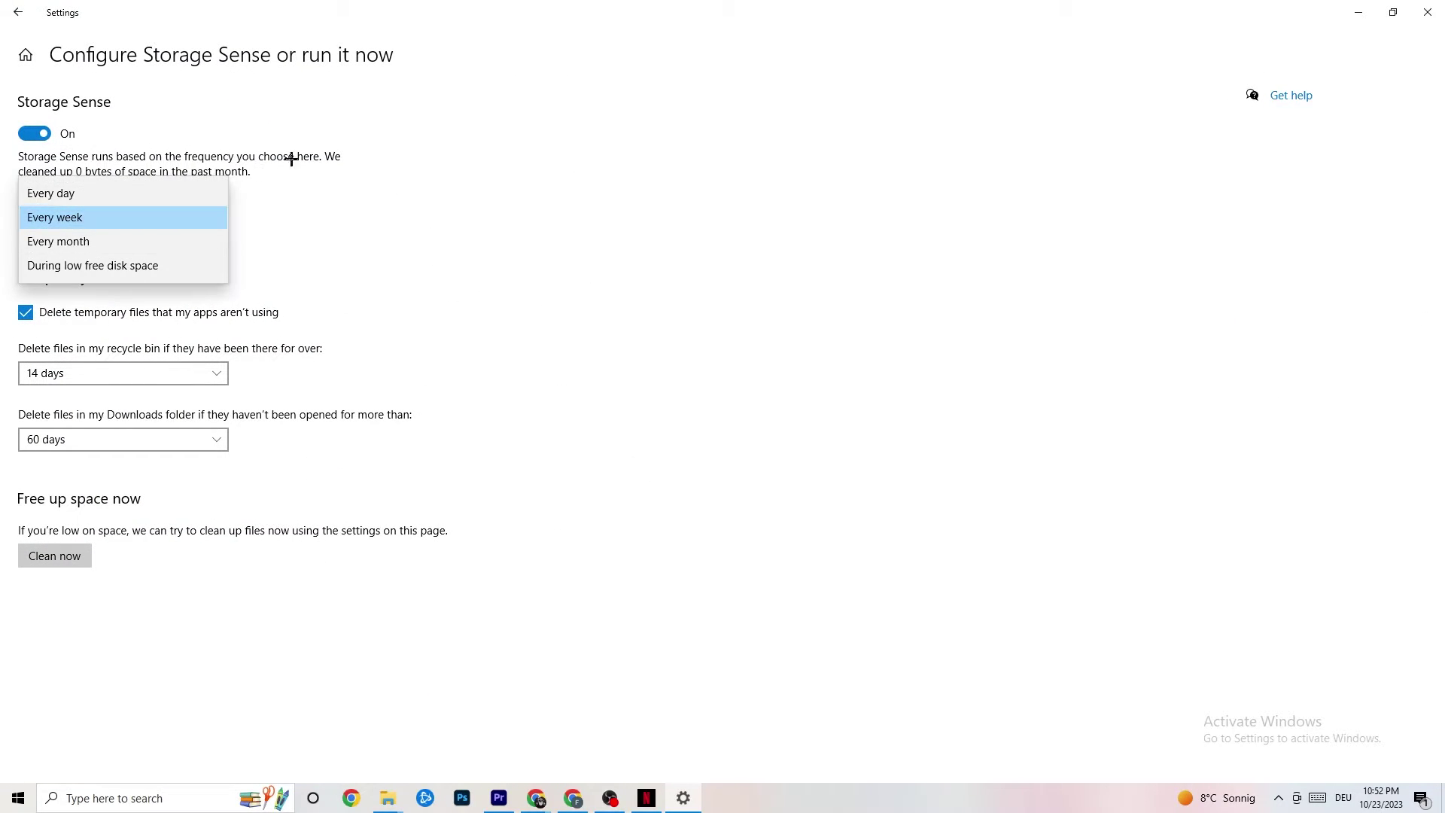
{"action": "left_click", "coordinate": [260, 169]}
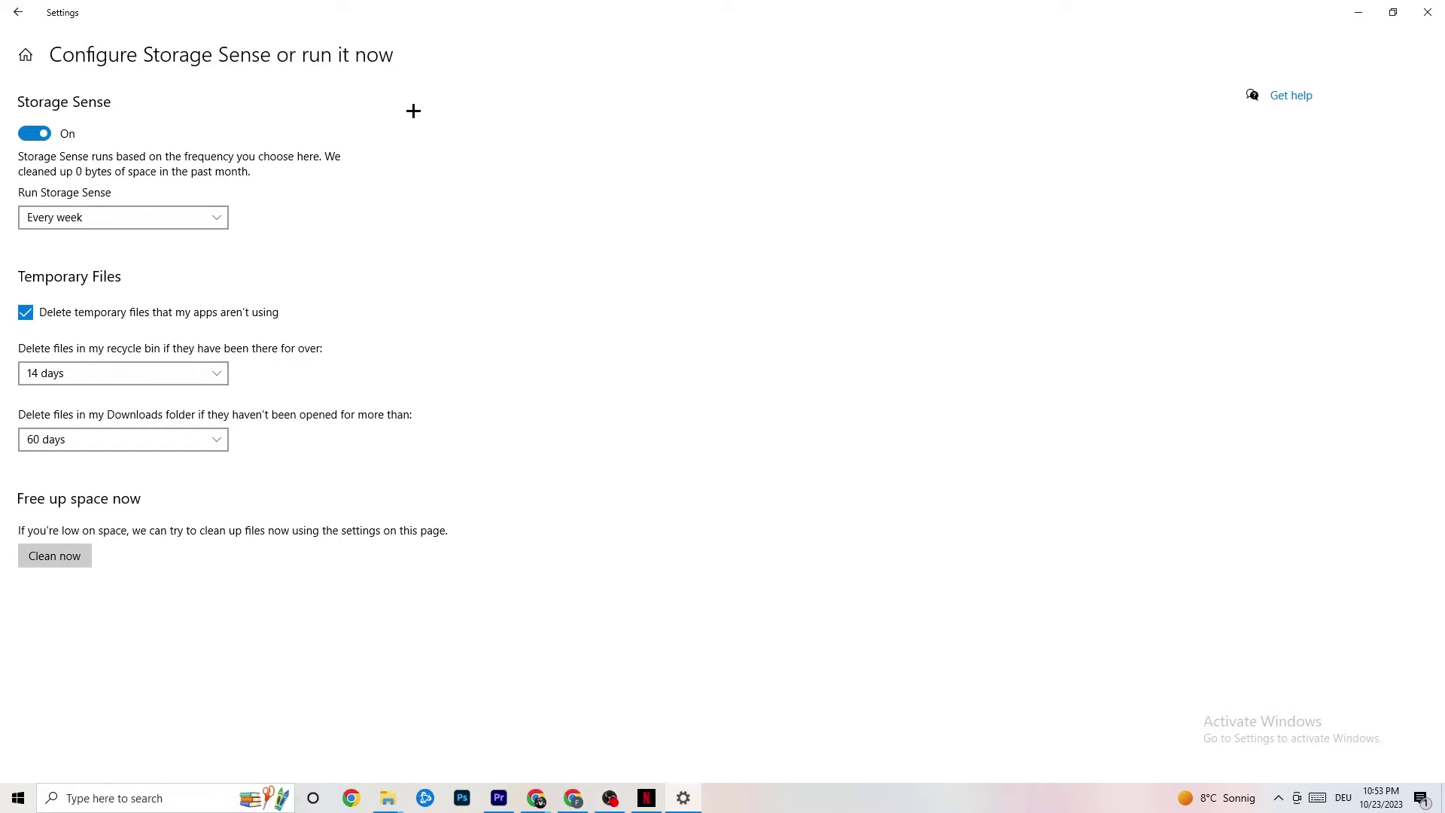
{"action": "left_click", "coordinate": [18, 12]}
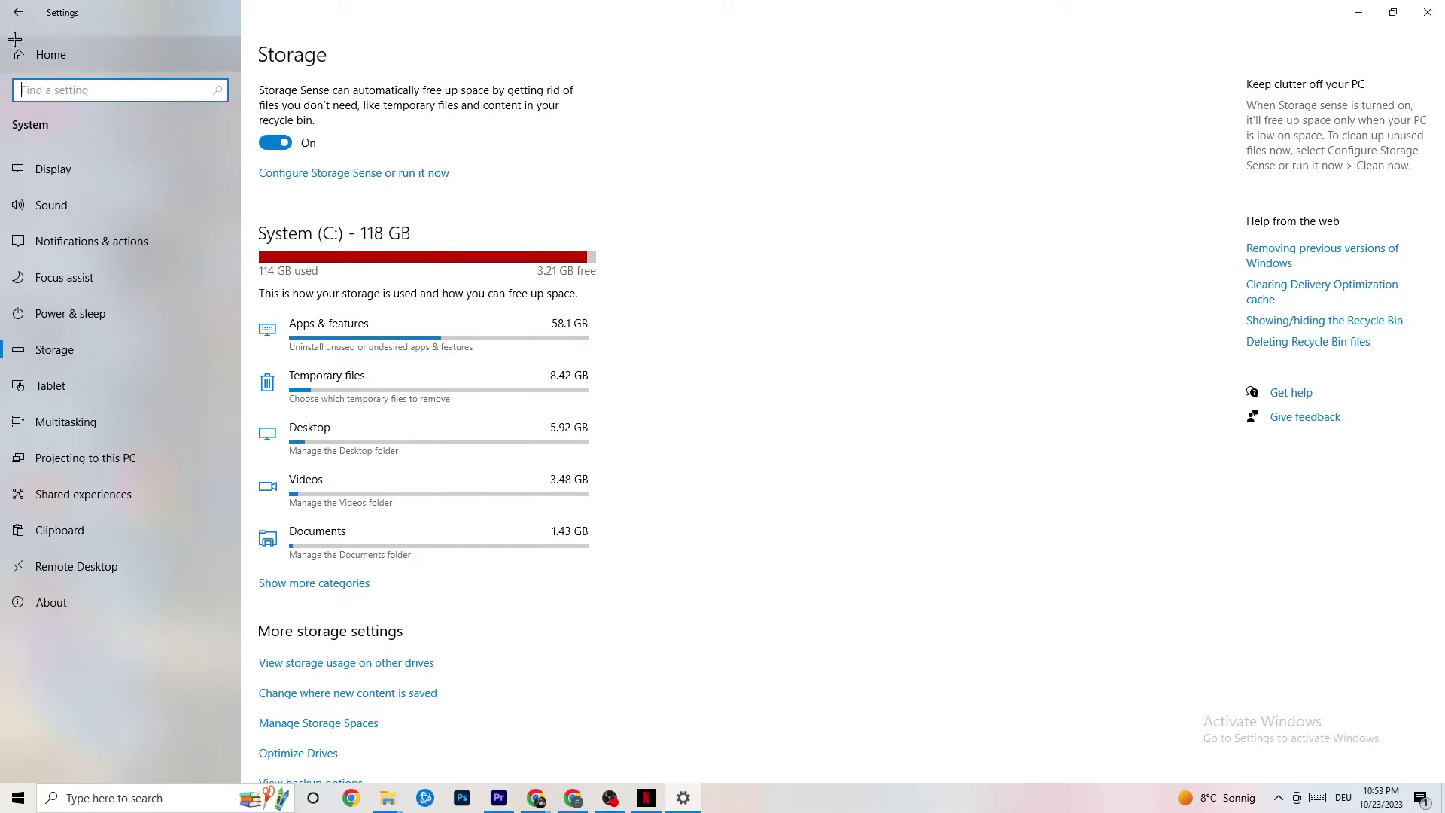
{"action": "left_click", "coordinate": [16, 12]}
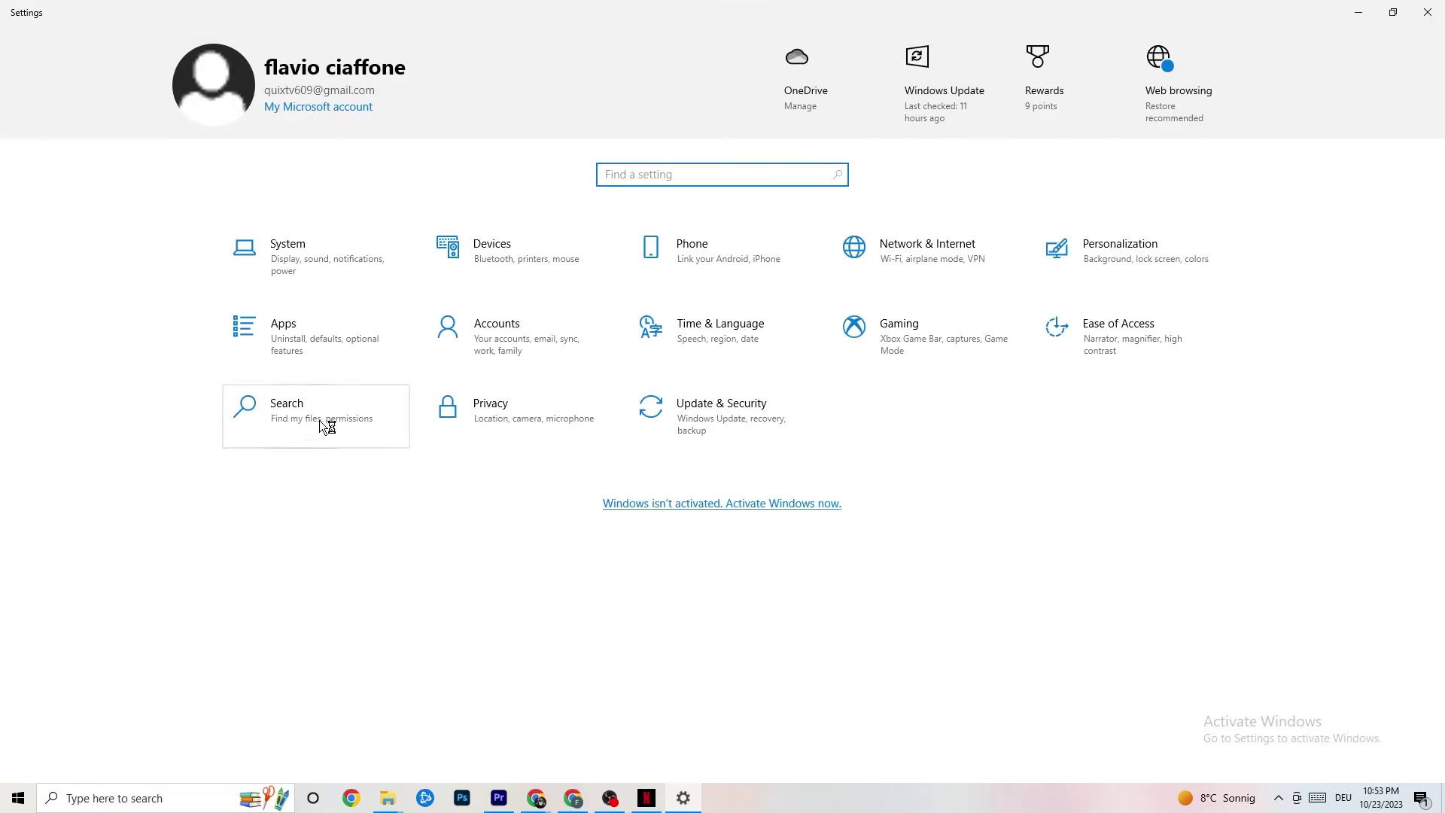
- Review Gaming settings with Game Mode on, then close the Settings window
{"action": "left_click", "coordinate": [928, 343]}
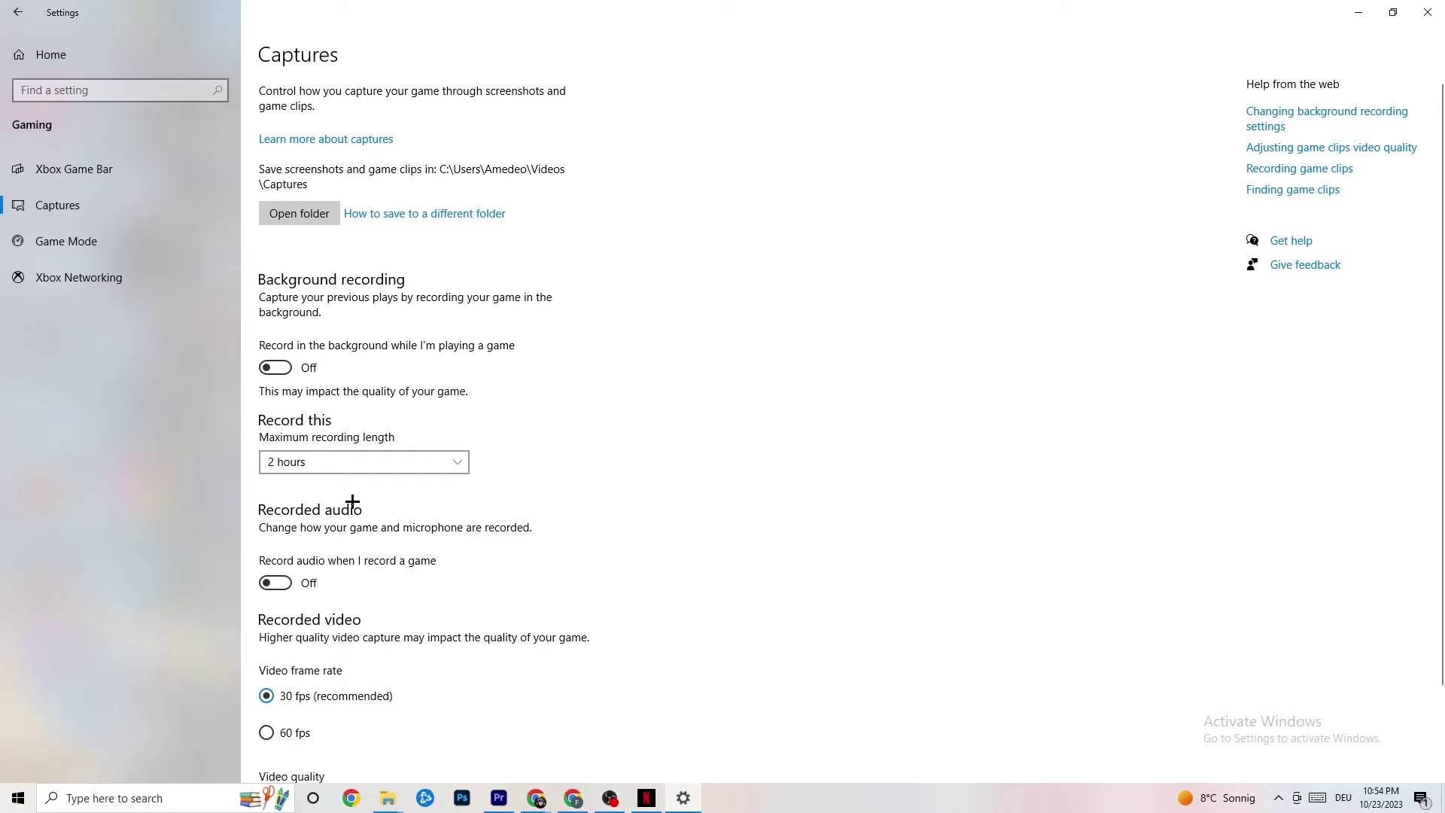
{"action": "left_click", "coordinate": [77, 240]}
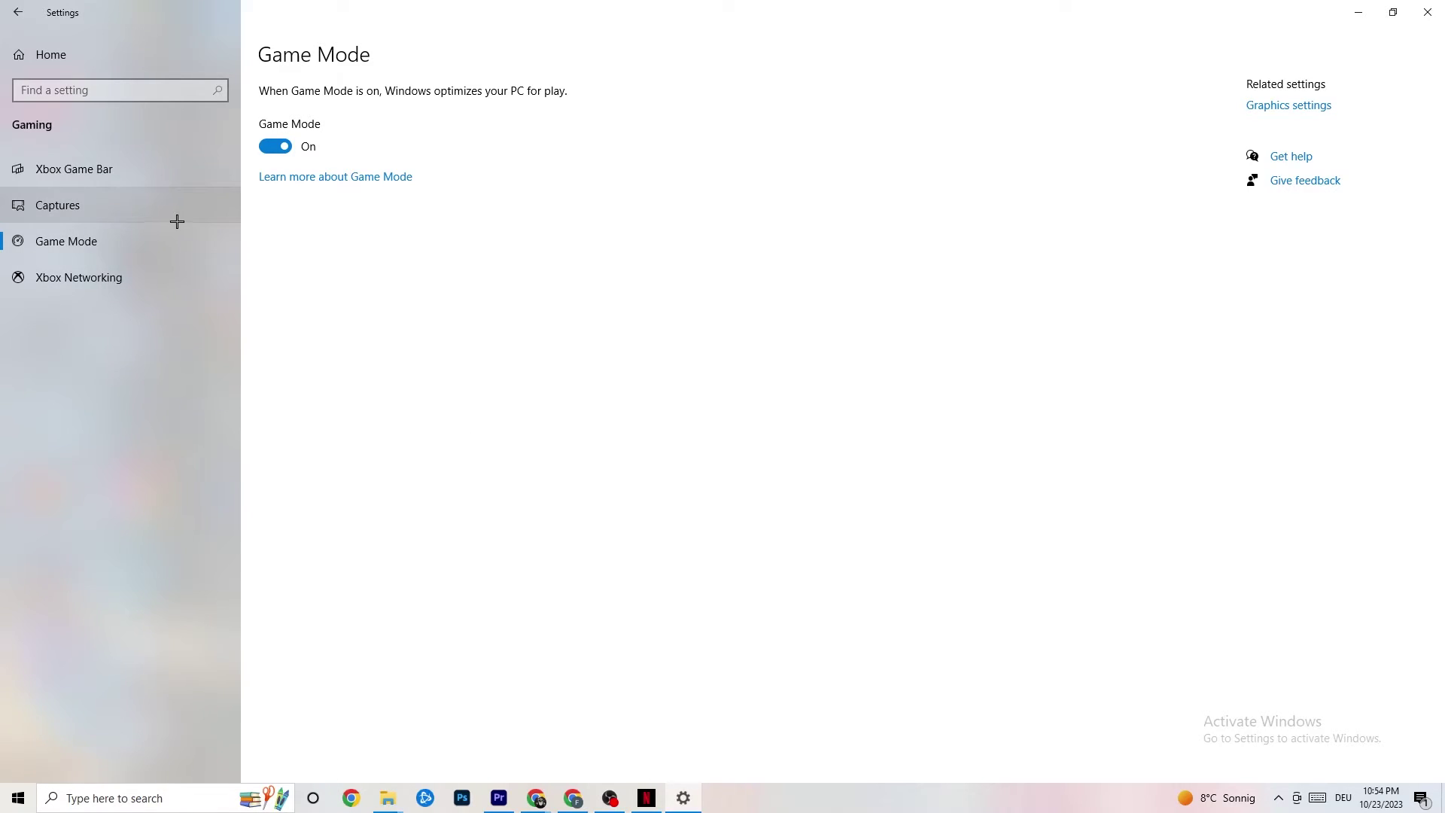
{"action": "left_click", "coordinate": [1427, 11]}
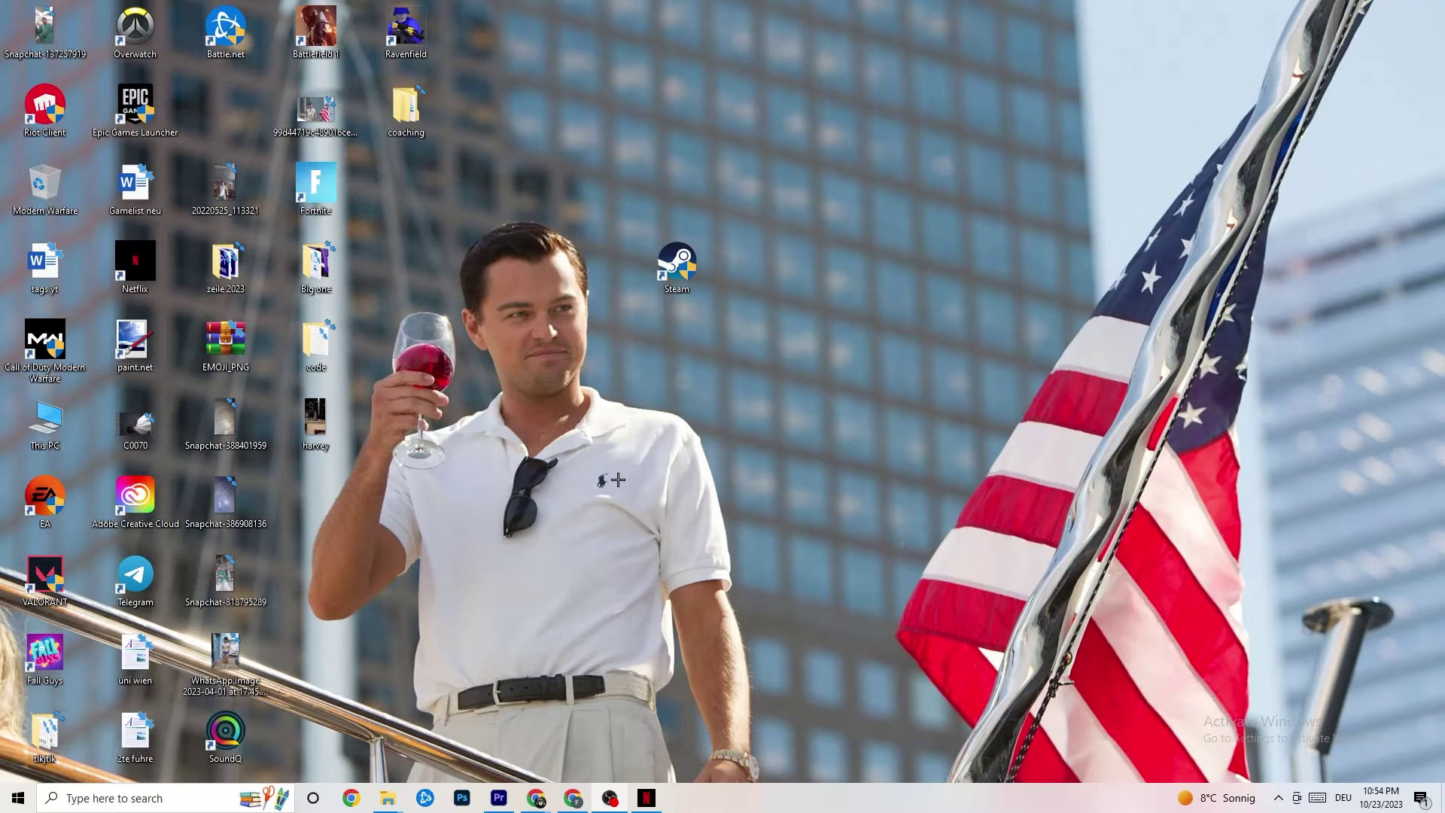
- Launch Task Manager from the taskbar menu and maximize it
{"action": "right_click", "coordinate": [738, 809]}
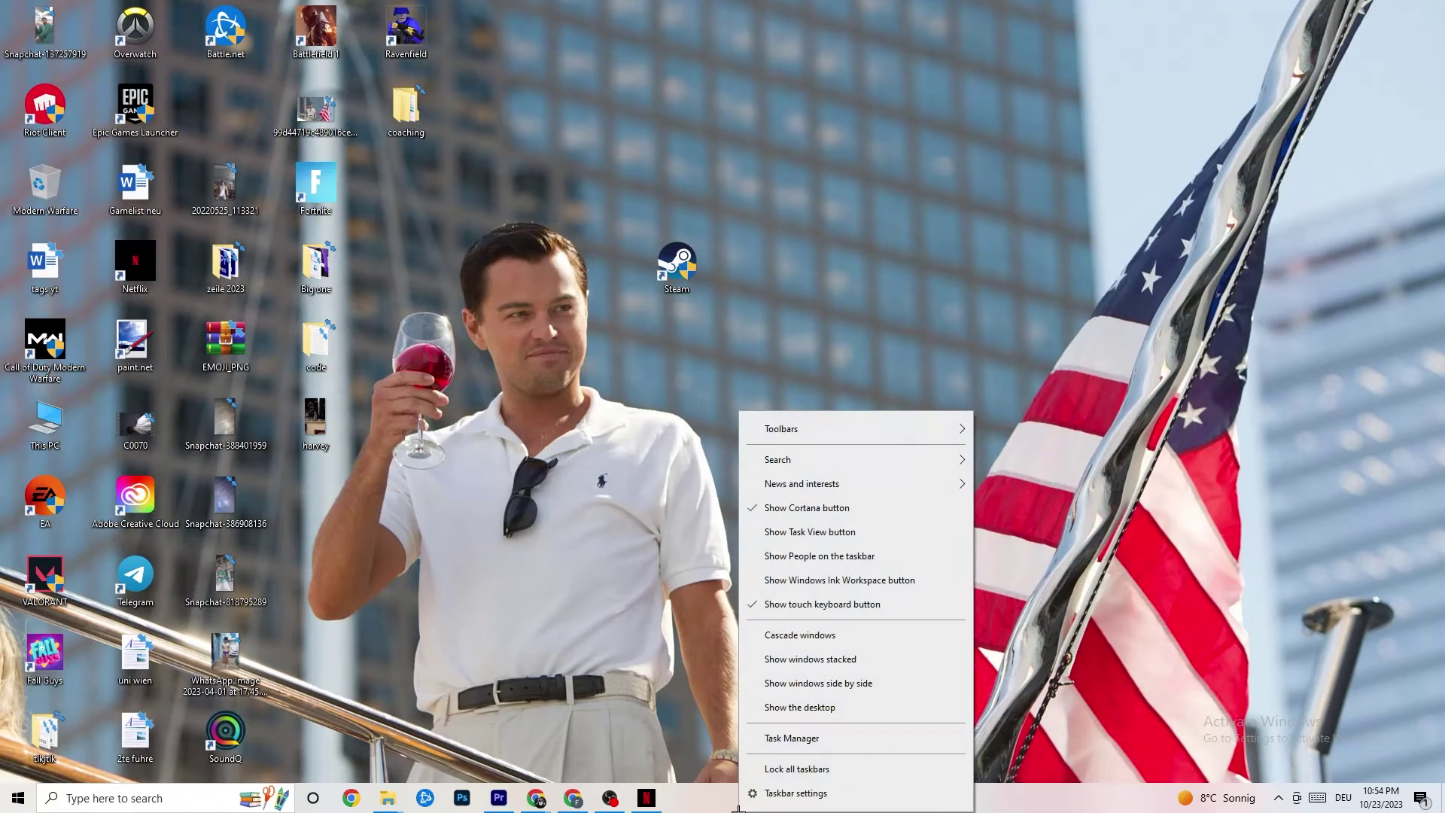
{"action": "left_click", "coordinate": [783, 739]}
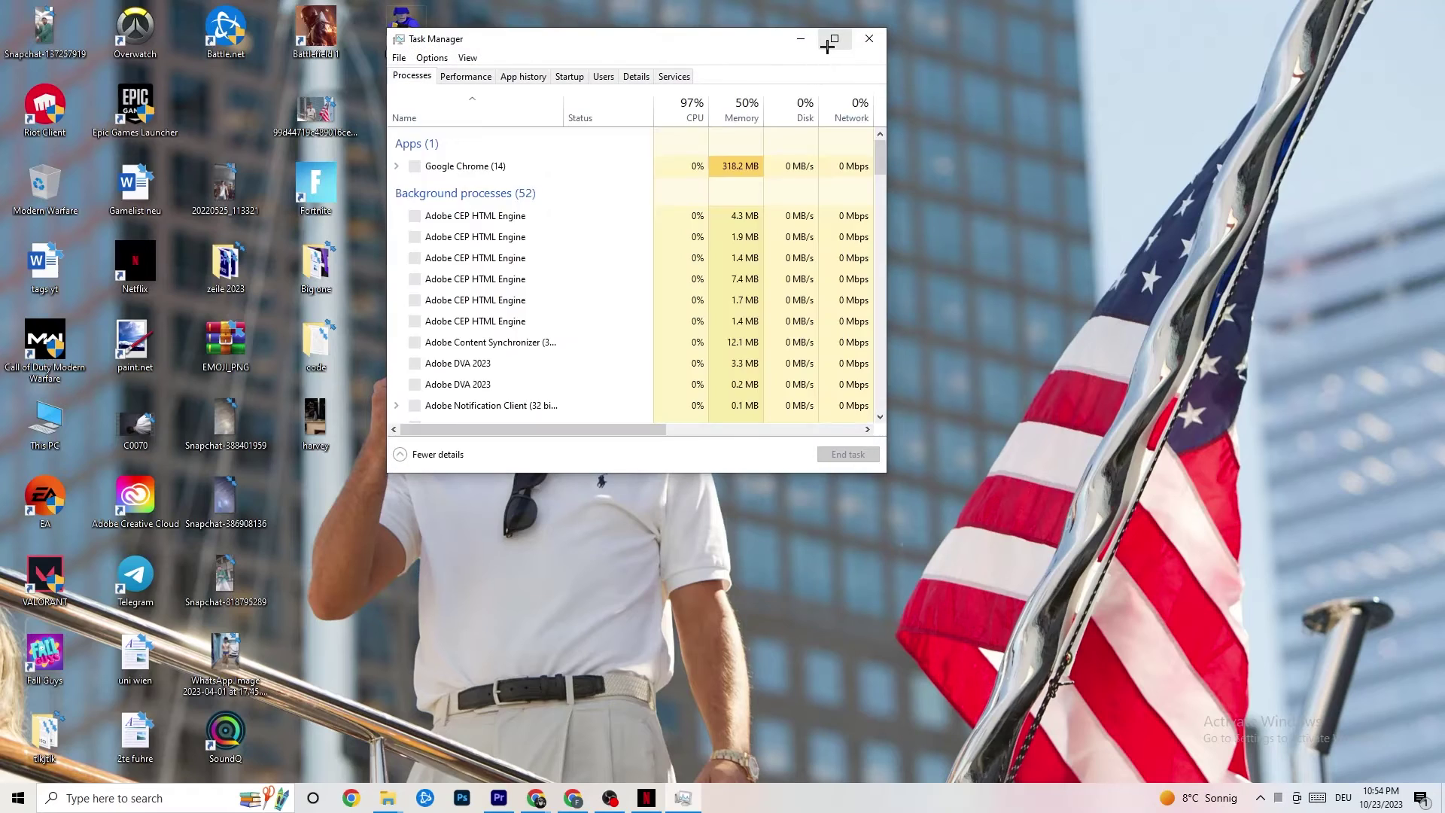
{"action": "left_click", "coordinate": [831, 38]}
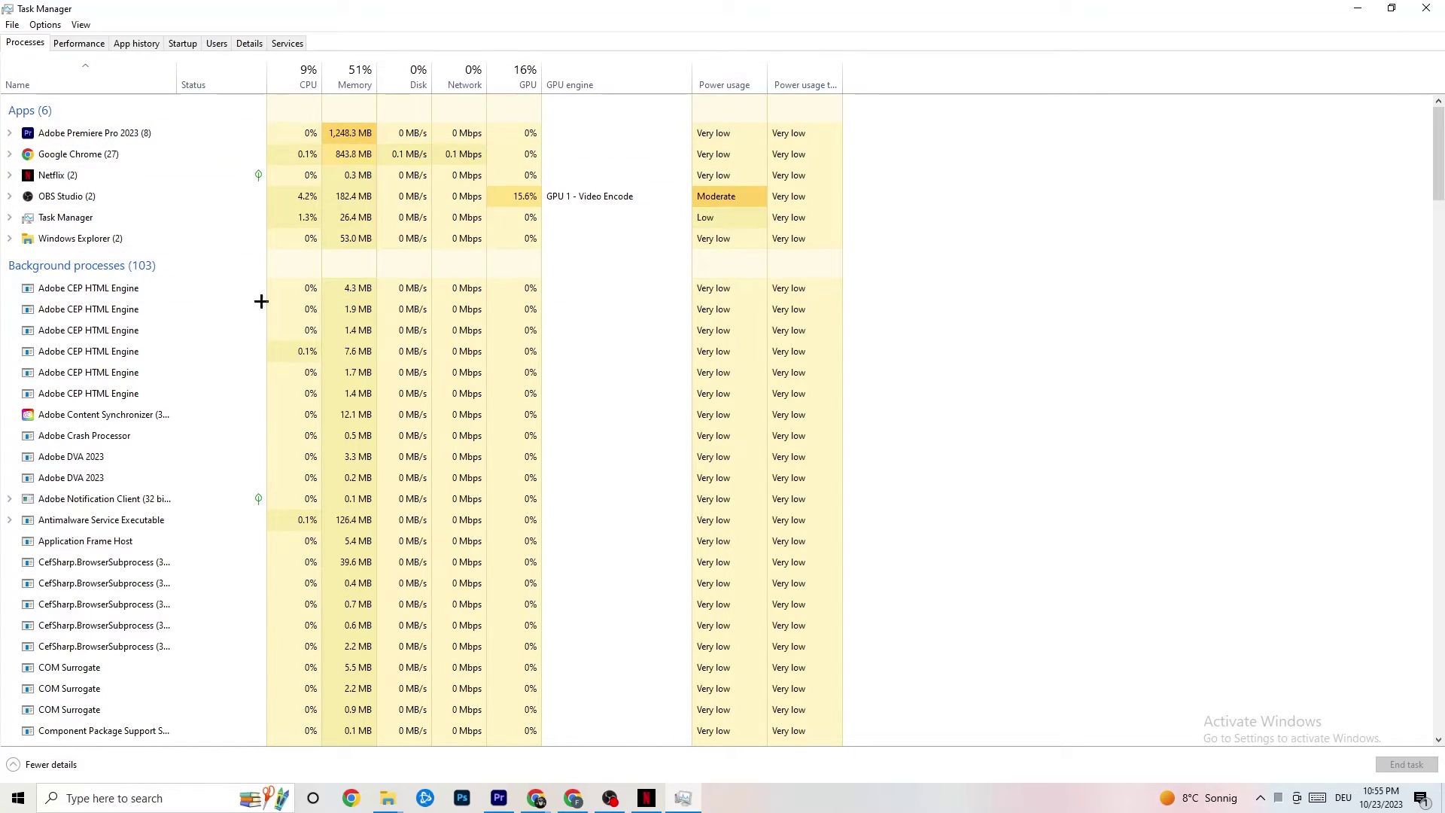
- Inspect the Netflix process options, then switch to the Details process list
{"action": "scroll", "coordinate": [295, 566], "scroll_direction": "down", "scroll_amount": 6}
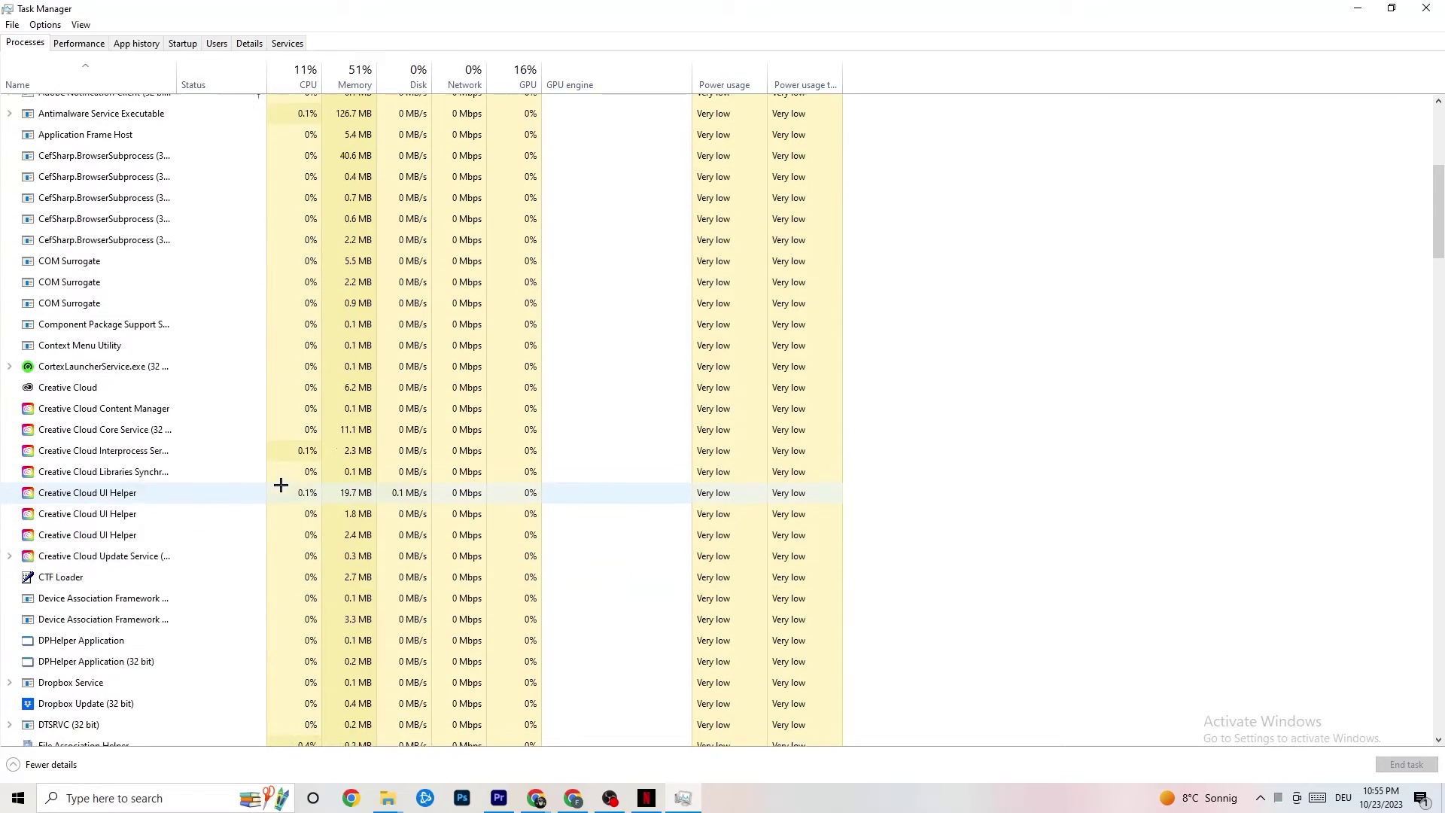
{"action": "scroll", "coordinate": [281, 493], "scroll_direction": "up", "scroll_amount": 6}
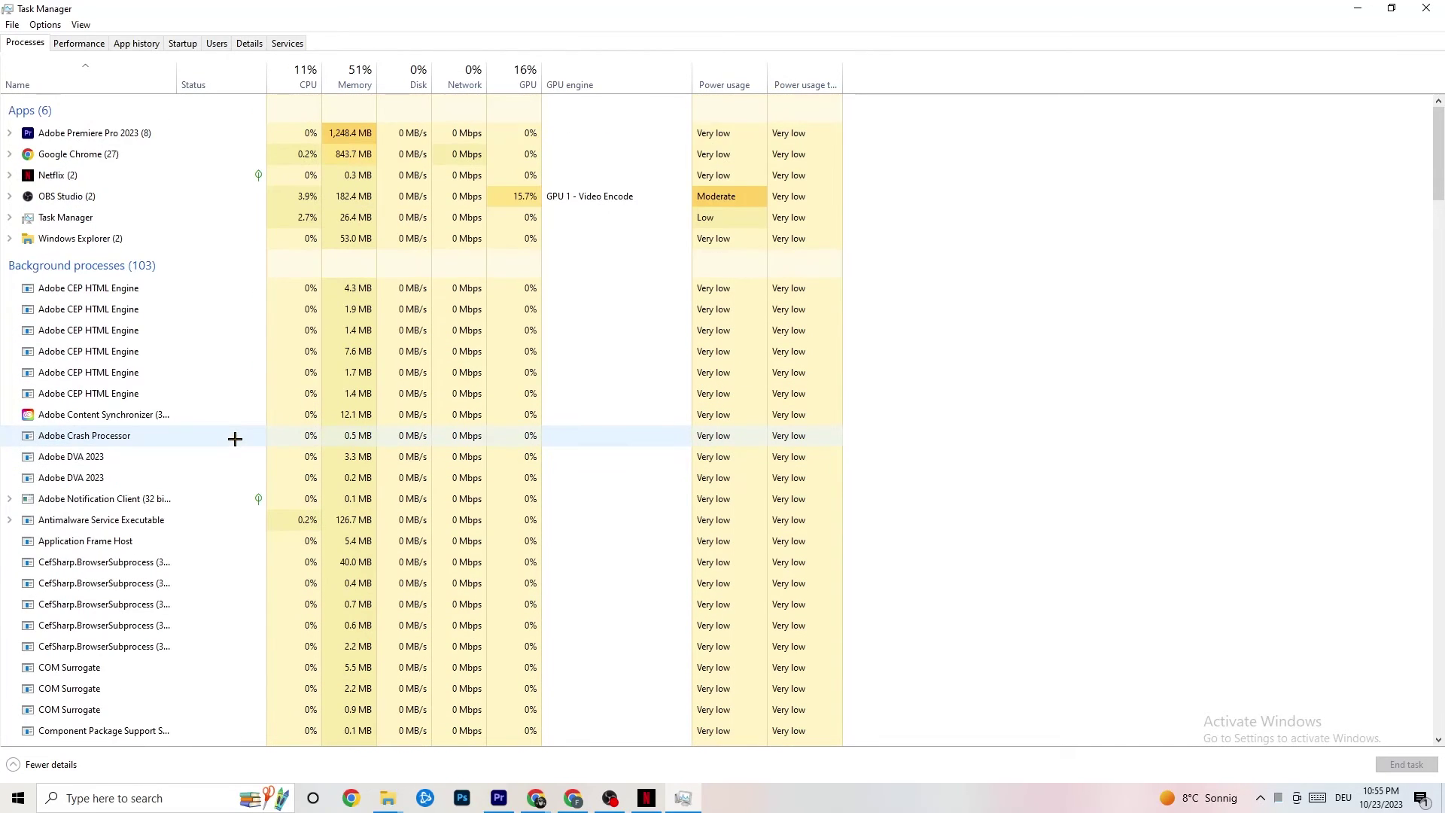
{"action": "right_click", "coordinate": [92, 175]}
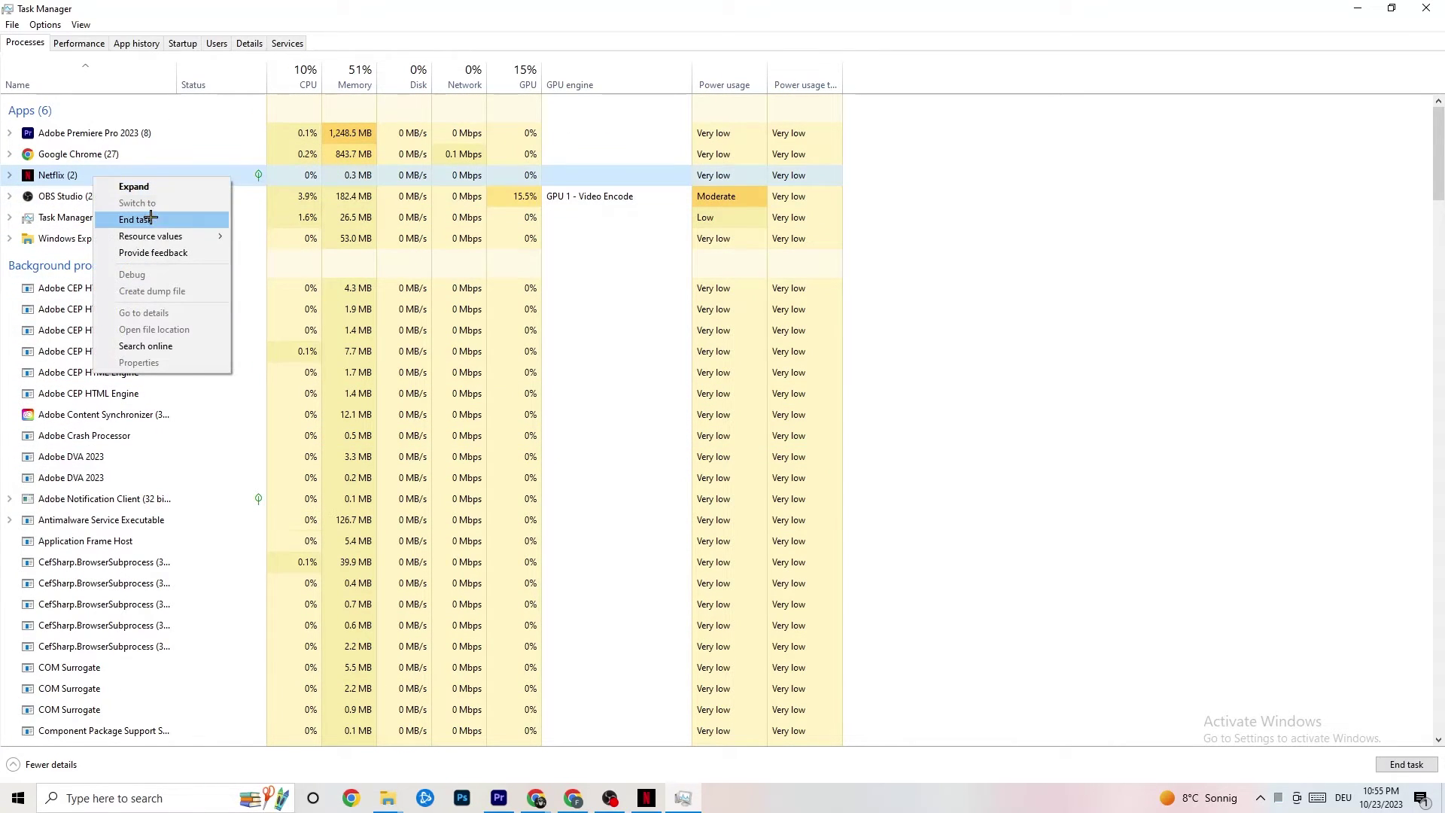
{"action": "left_click", "coordinate": [1073, 243]}
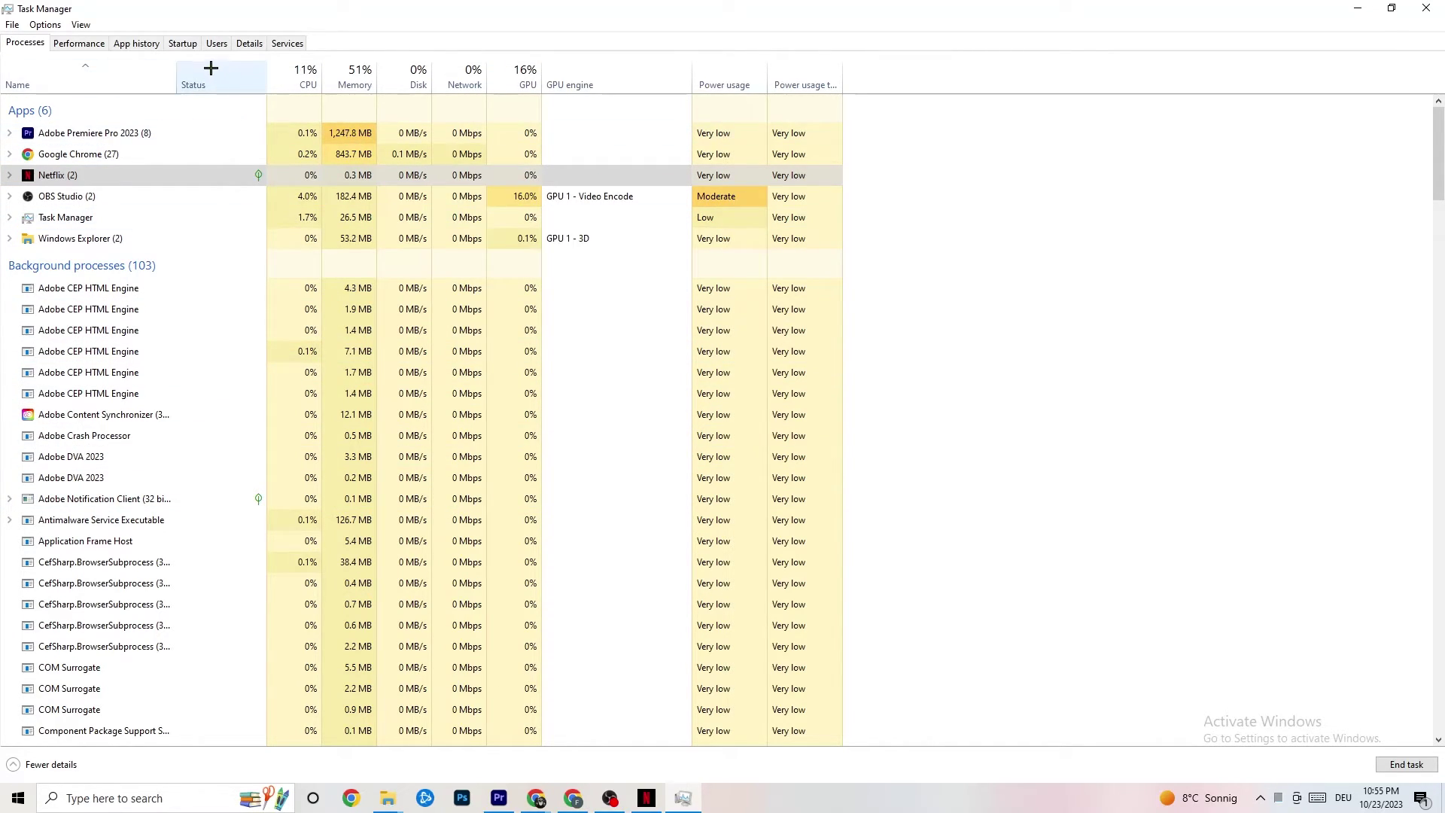
{"action": "left_click", "coordinate": [236, 45]}
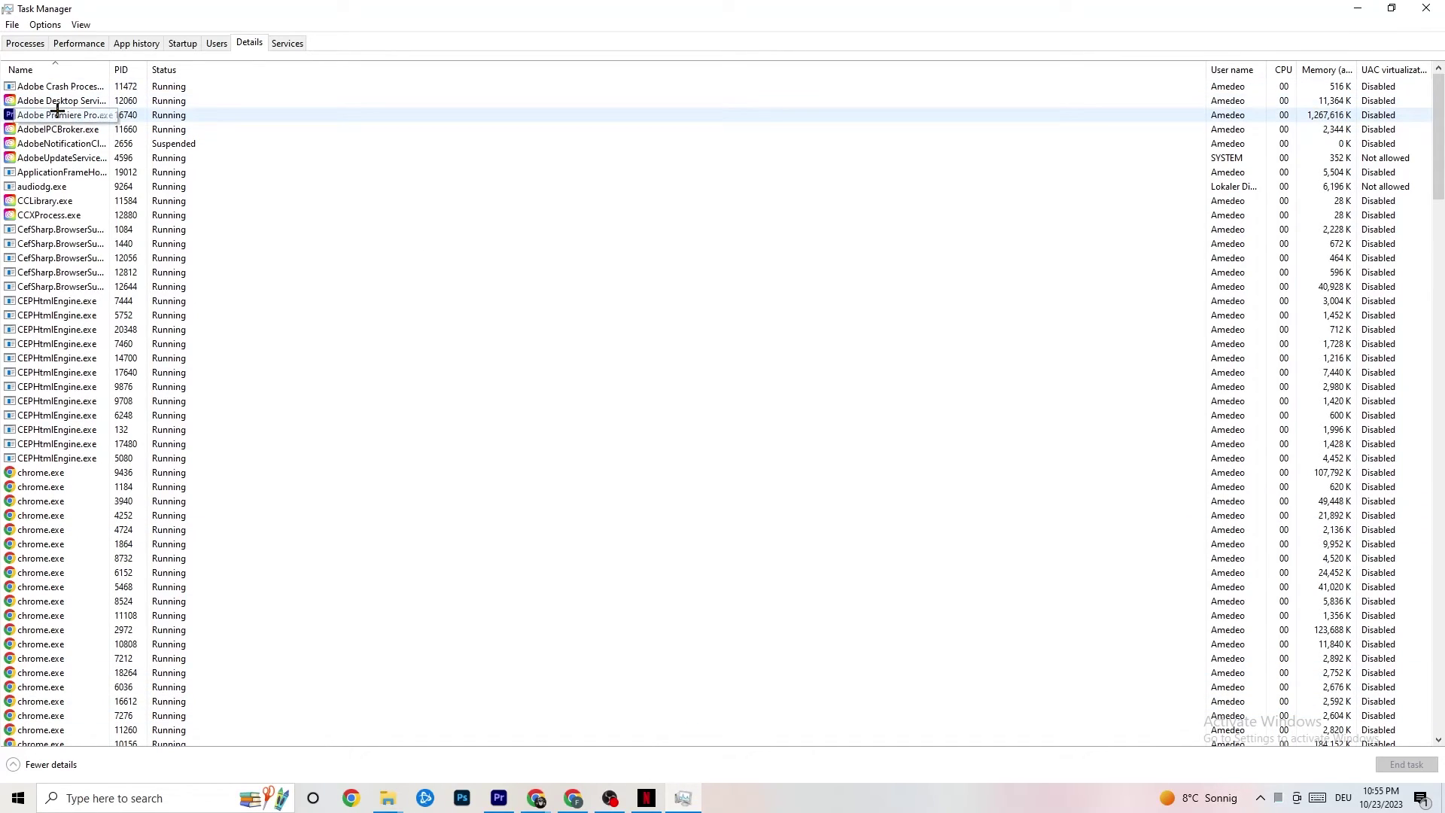
- Check Premiere Pro's Set priority options, then view the Startup apps list
{"action": "right_click", "coordinate": [141, 118]}
{"action": "mouse_move", "coordinate": [222, 182]}
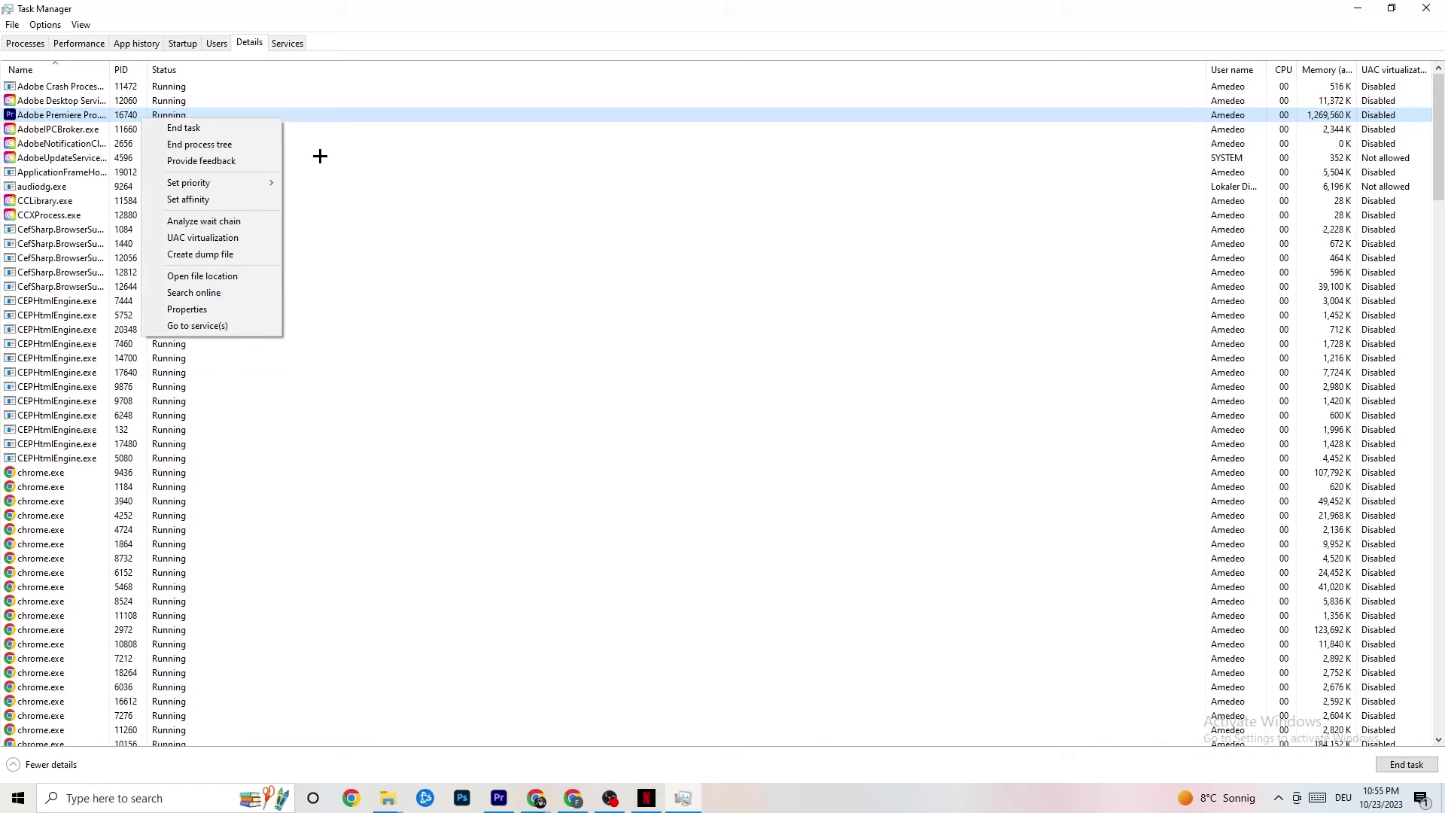
{"action": "left_click", "coordinate": [182, 44]}
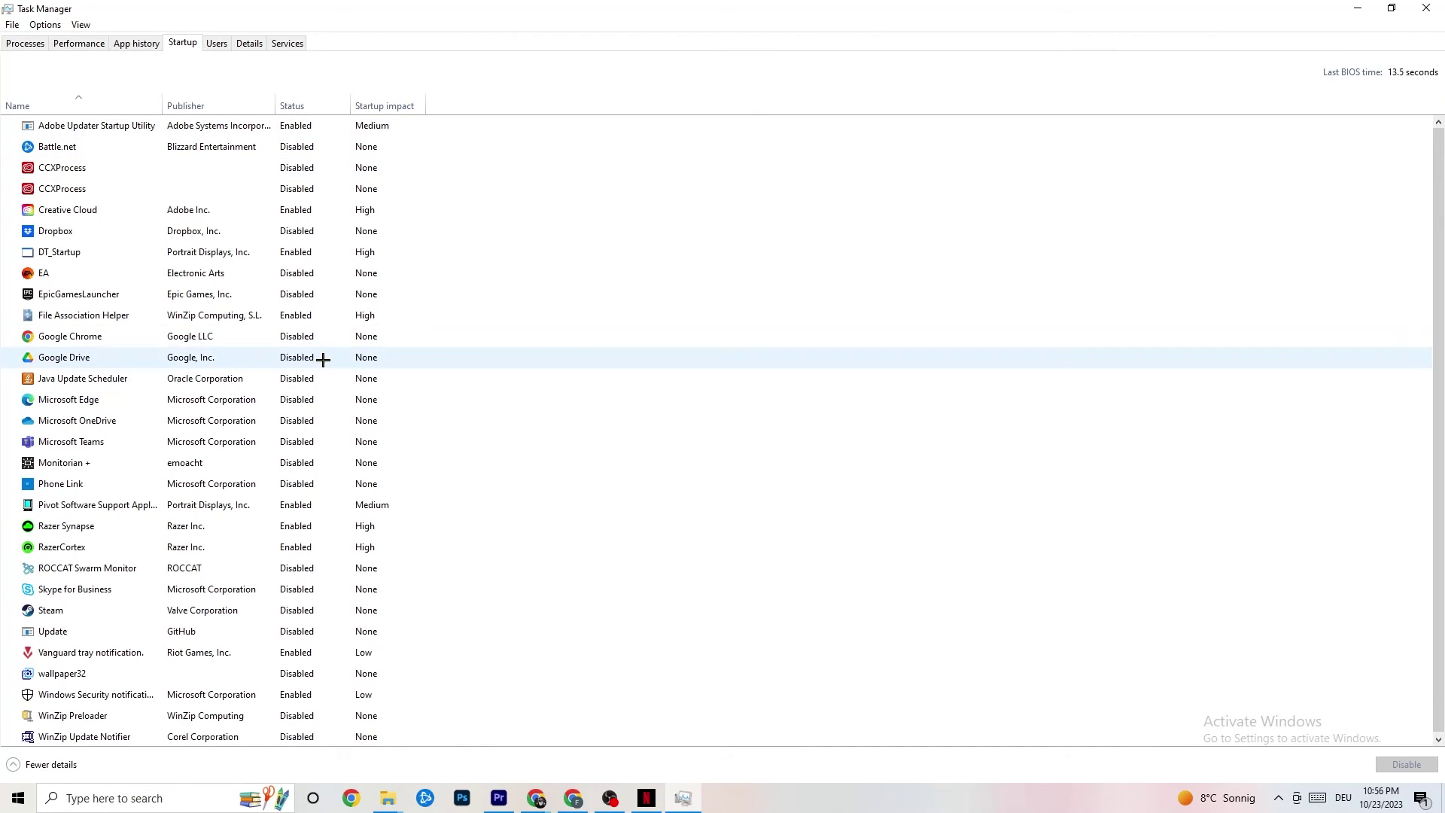
{"action": "right_click", "coordinate": [208, 357]}
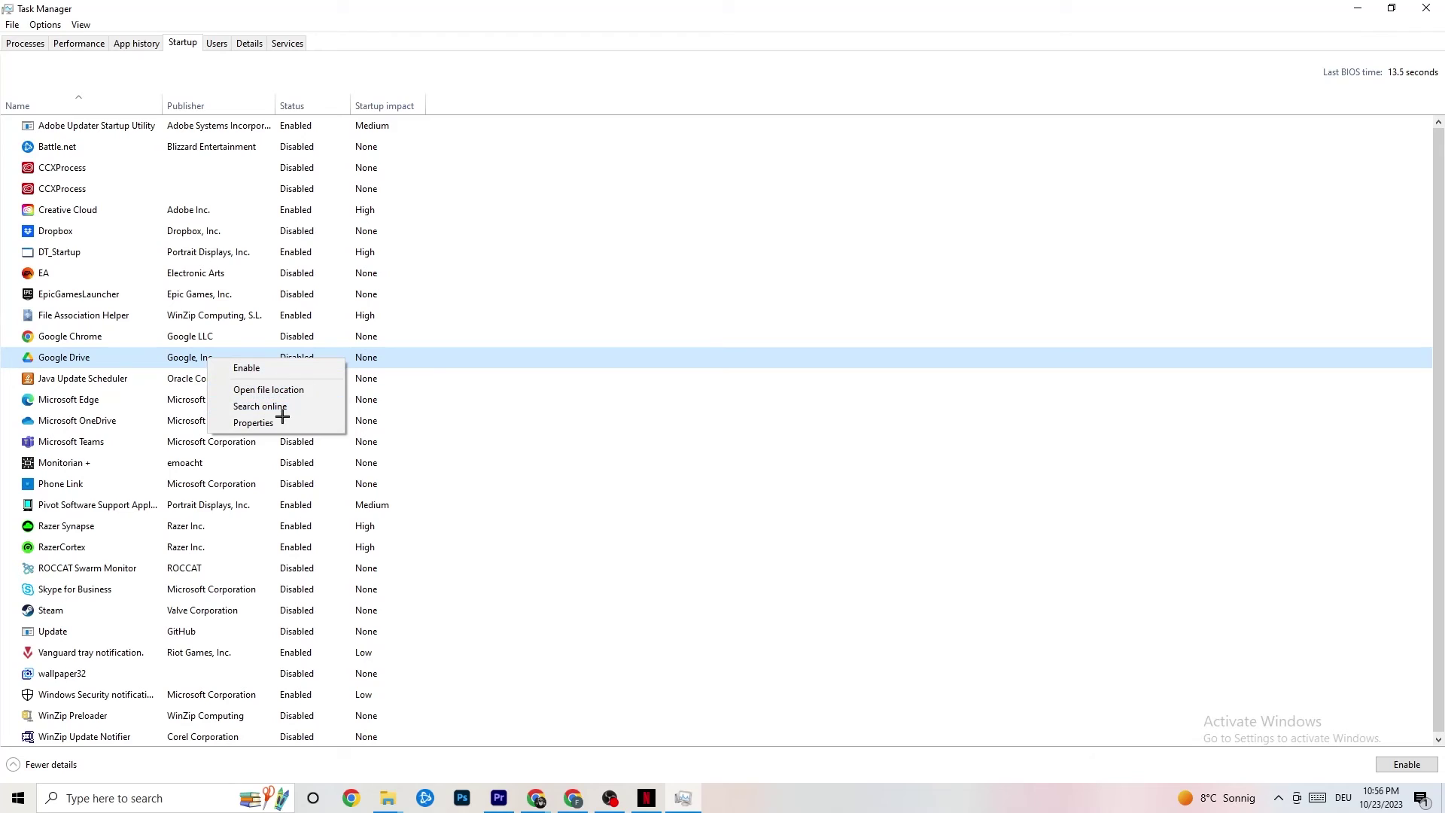
{"action": "right_click", "coordinate": [286, 506]}
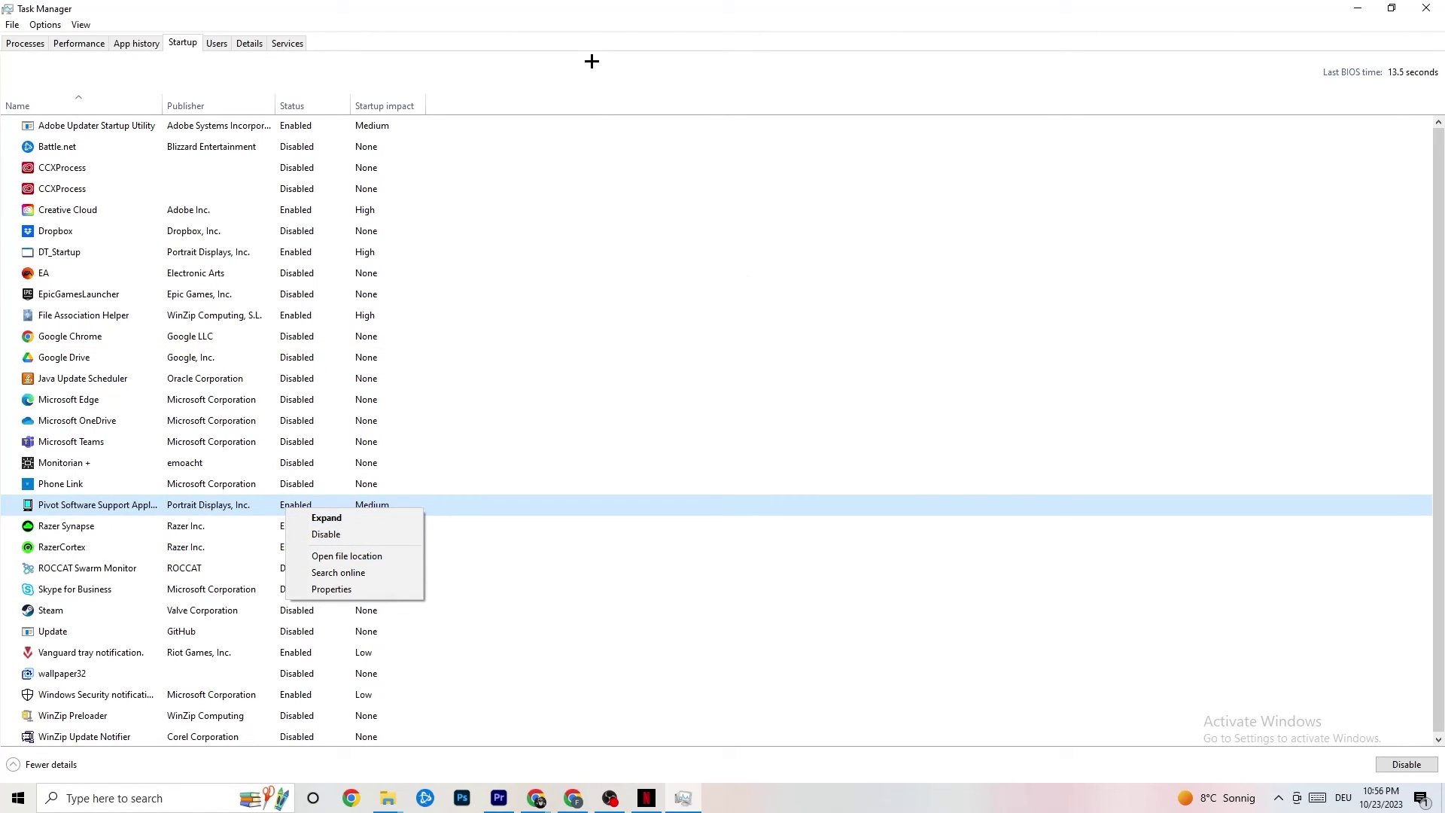
{"action": "left_click", "coordinate": [585, 23]}
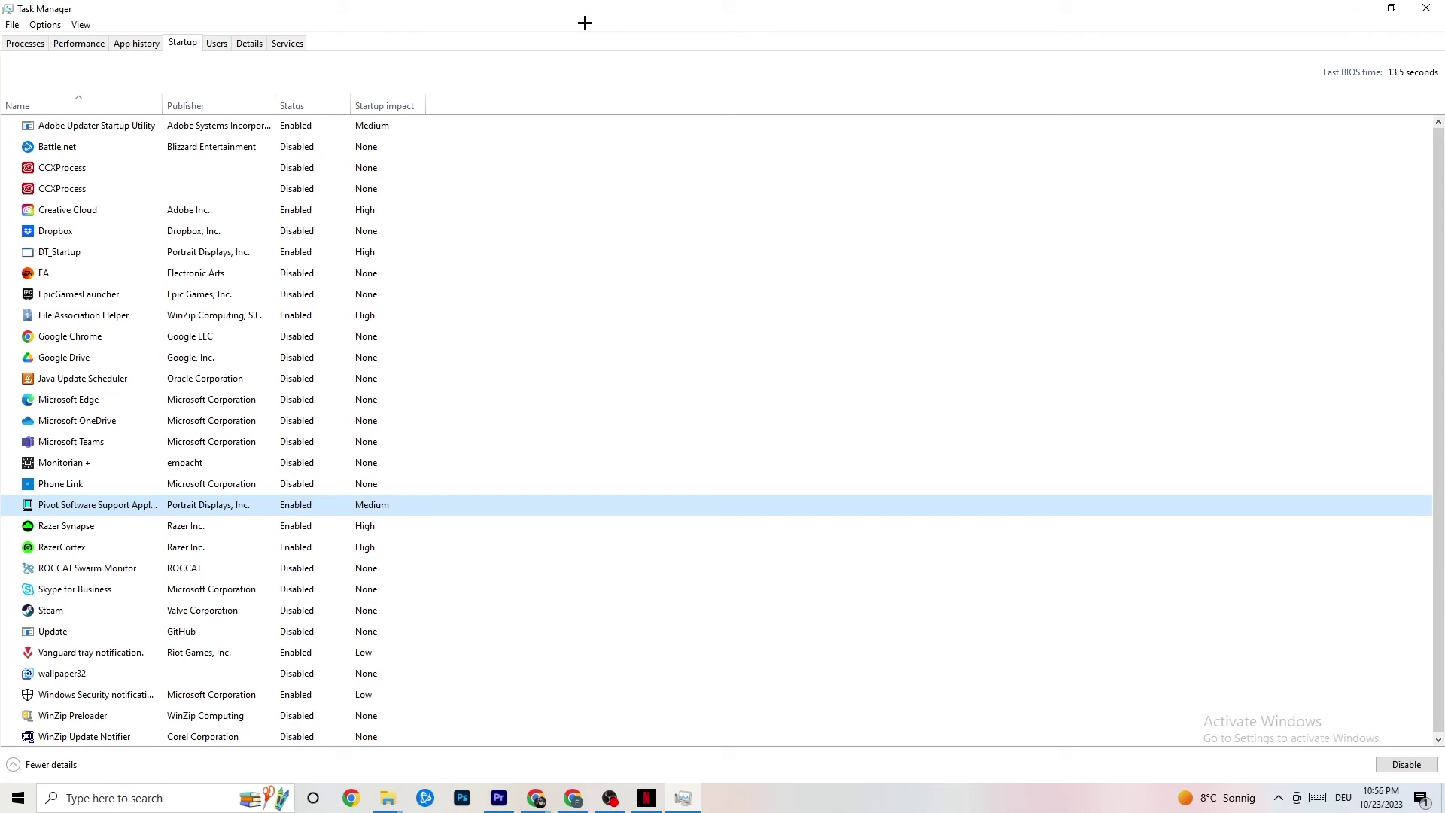